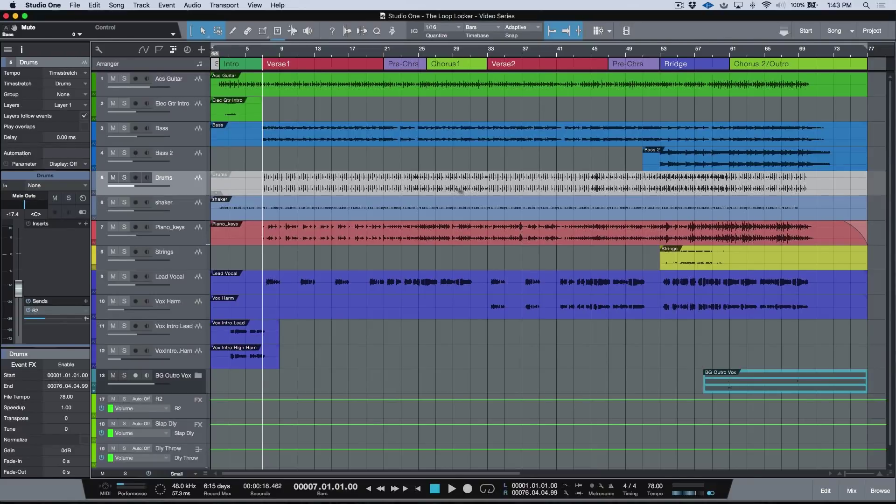
Step: Unmute the Drums event and play Verse1, comparing the soloed Drums track with the full mix
left_click(481, 188)
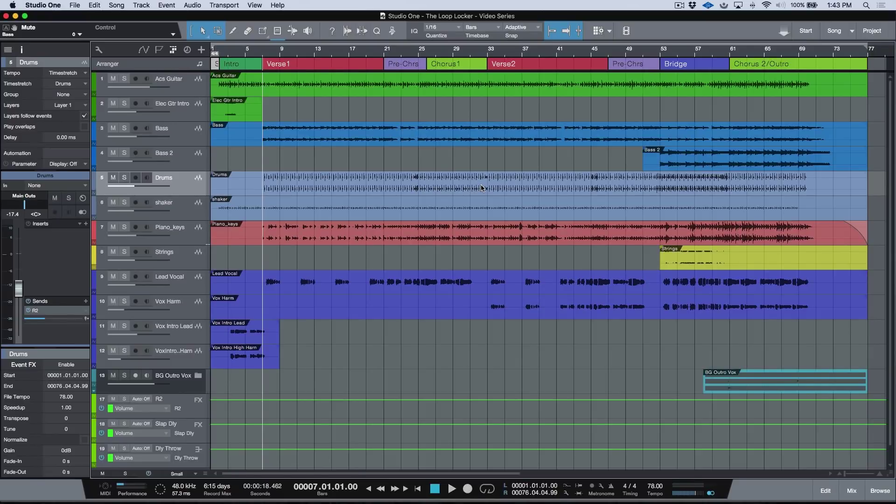
key("space")
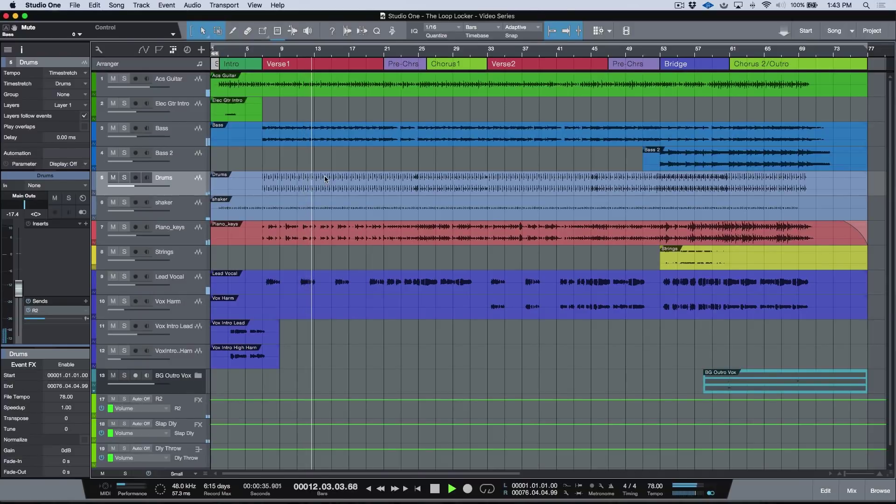
left_click(124, 178)
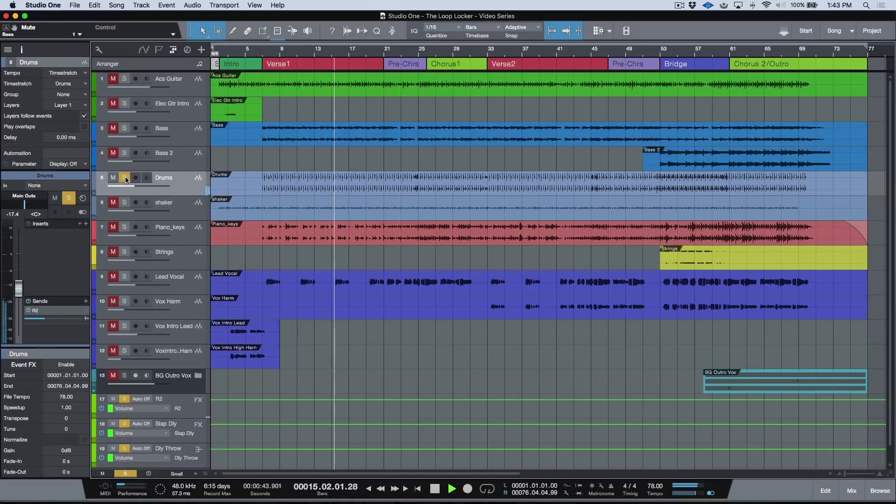
left_click(125, 178)
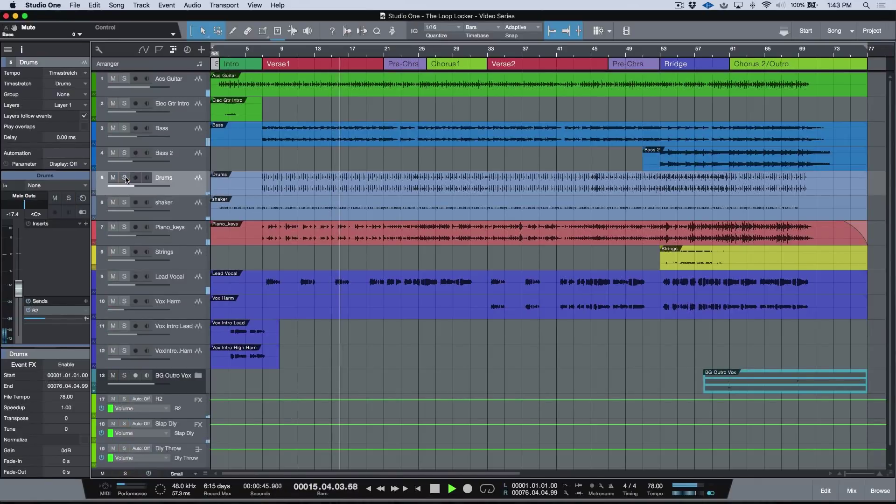
Step: Play from the pre-chorus at bar 21 into Chorus1, soloing the Drums track partway, and stop playback
key("space")
key("shift+n")
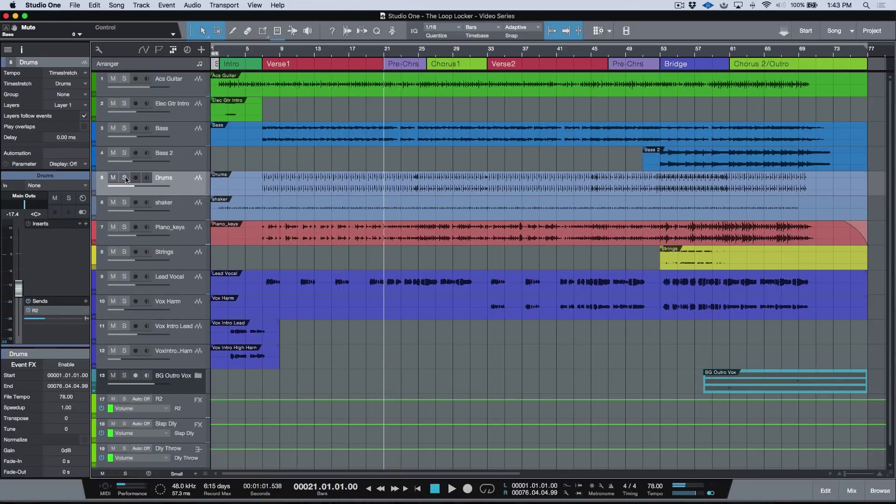
key("space")
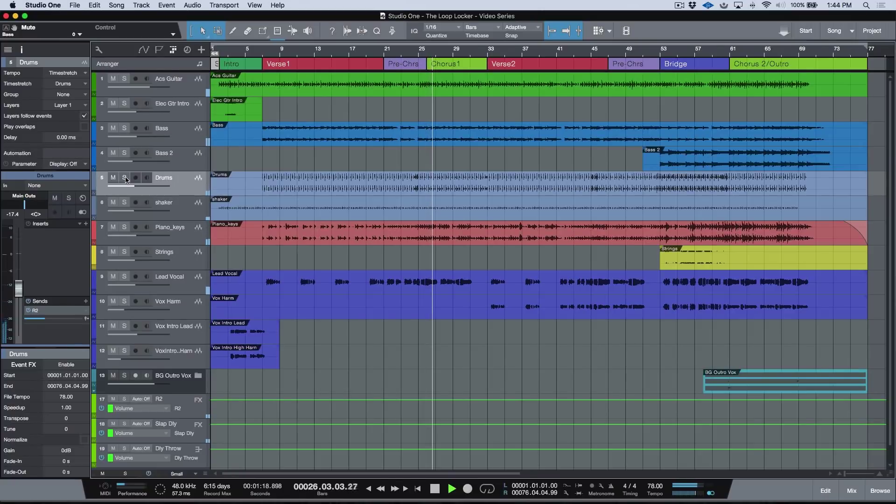
left_click(125, 177)
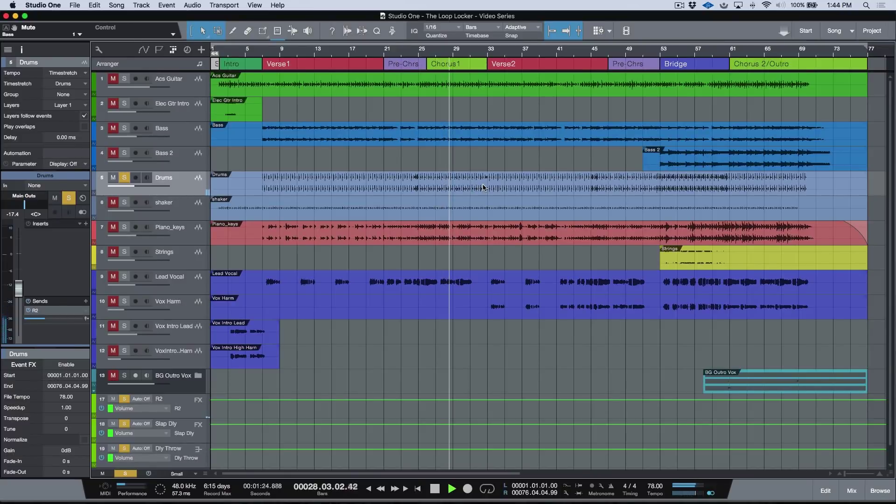
key("space")
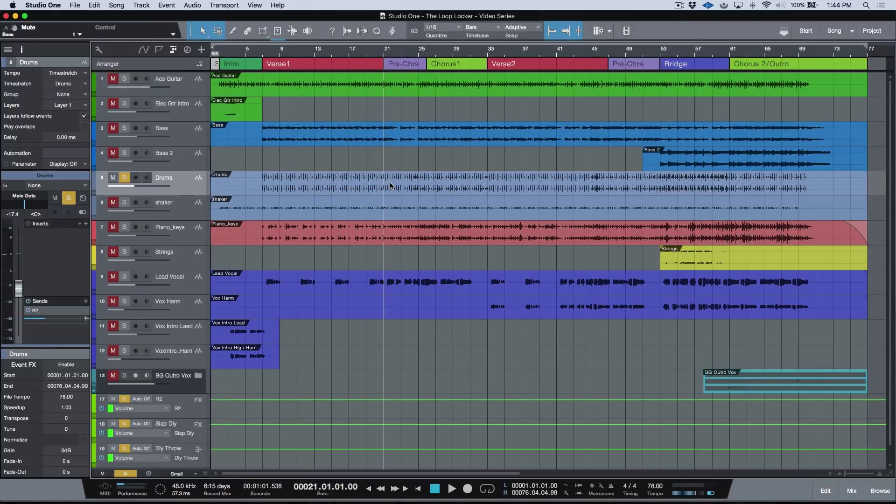
Step: Unsolo the Drums track and show the file browser with the loop folders on disk
key("s")
key("F5")
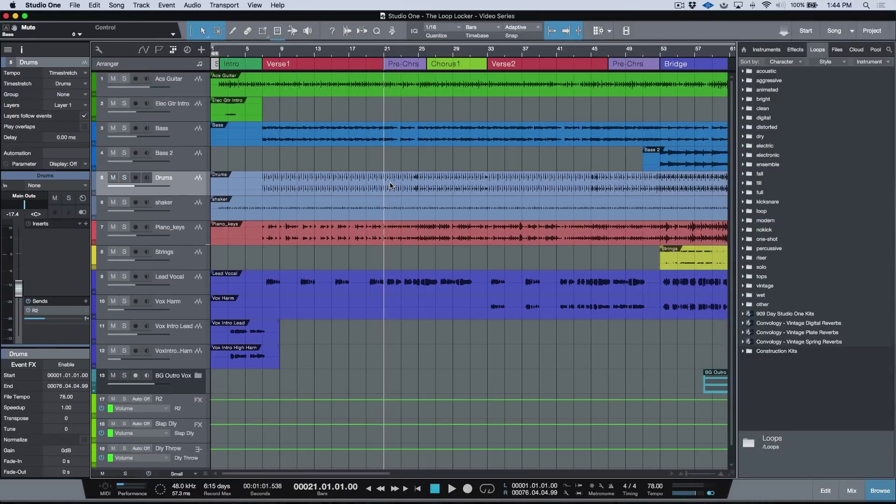
key("F9")
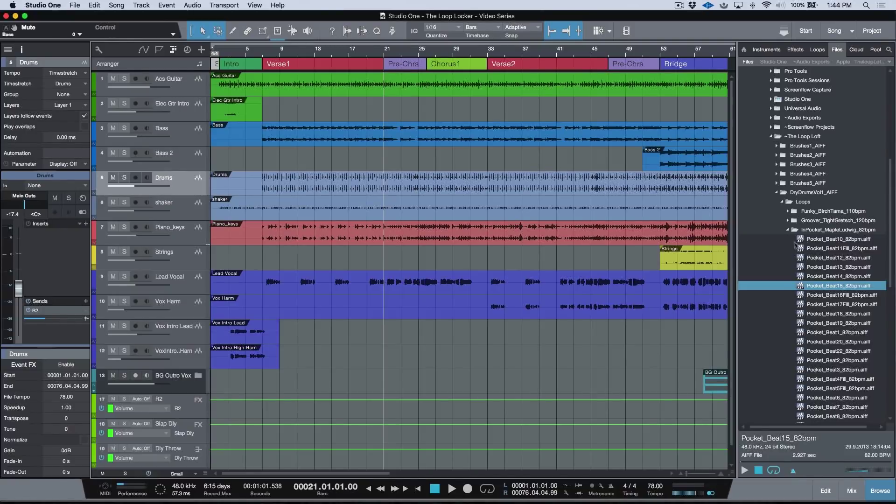
Step: Look through the loop folders in DryDrumsVol1_AIFF, comparing their styles, kits and tempos
left_click(787, 229)
double_click(823, 213)
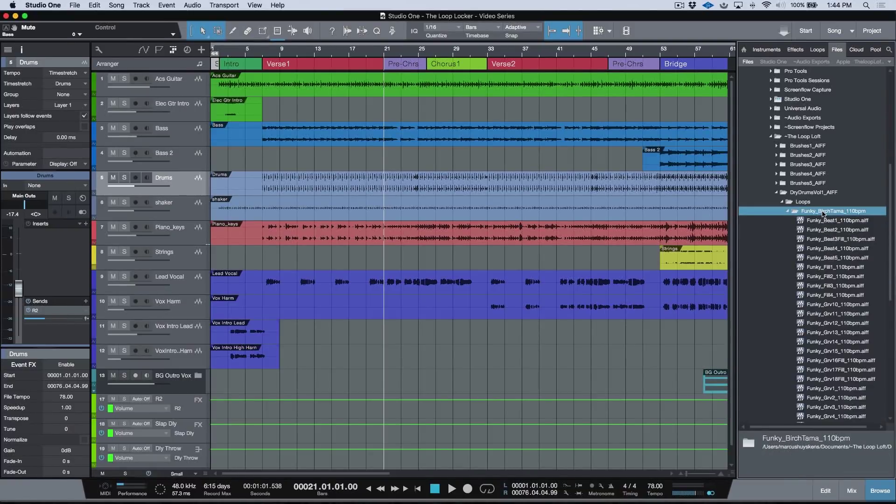
key("Left")
key("Down")
key("Down")
key("Down")
key("Down")
key("Down")
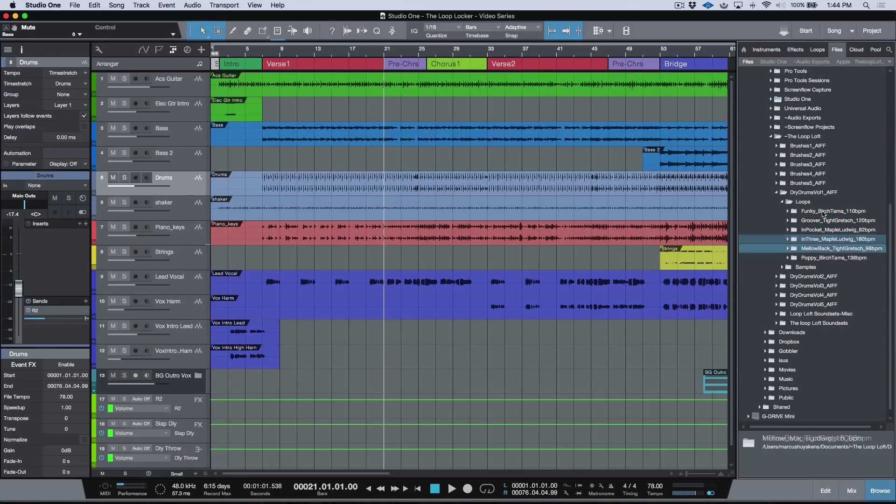
key("Up")
key("Up")
key("Up")
key("Up")
key("Up")
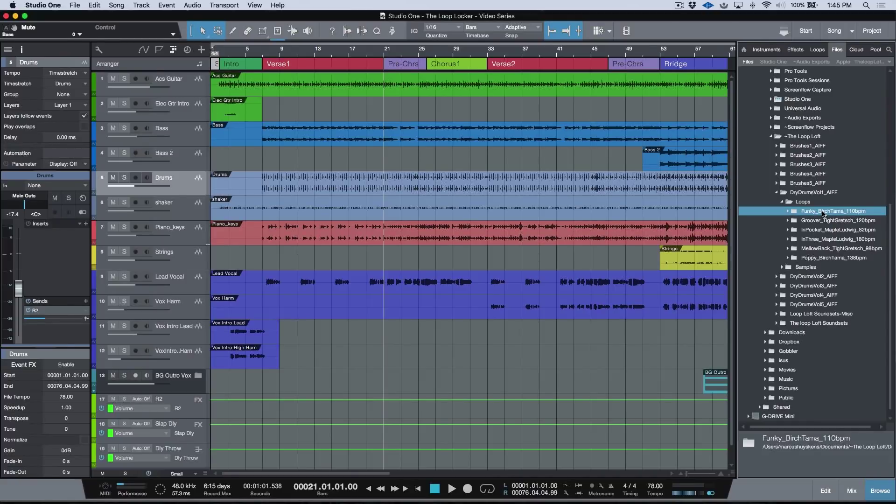
key("Down")
key("Down")
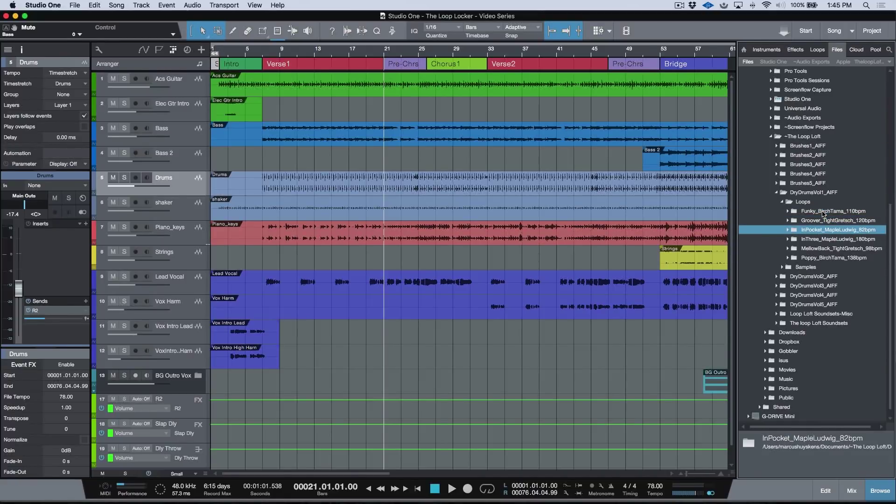
key("Down")
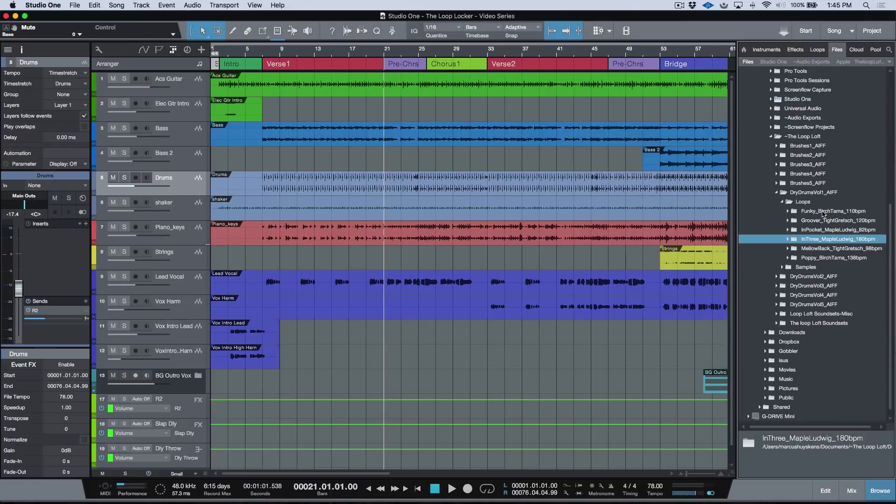
key("Down")
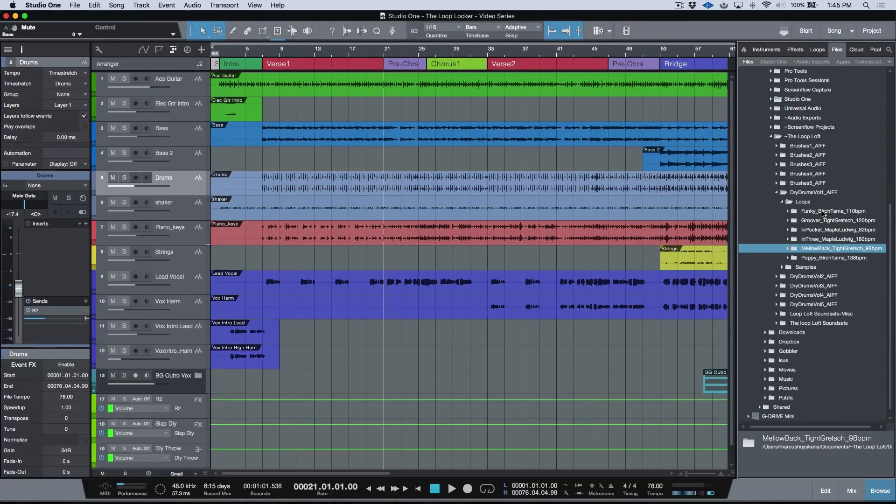
key("Down")
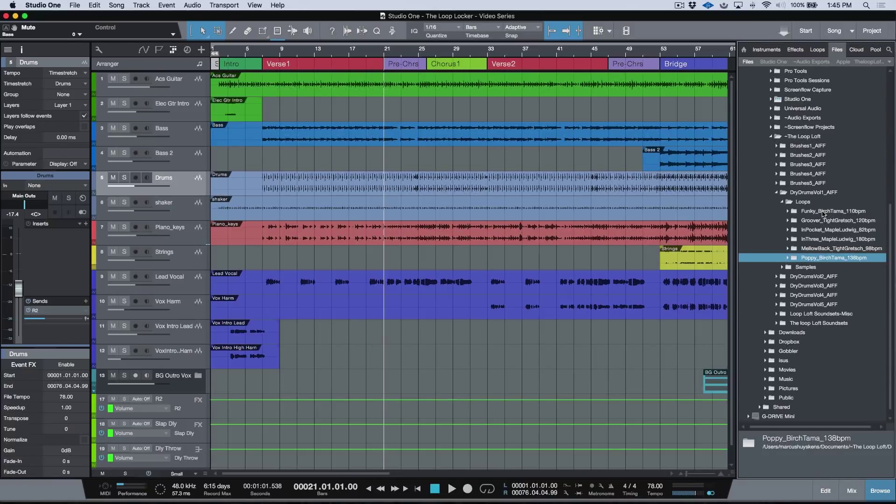
Step: Expand the InPocket_MapleLudwig_82bpm loop folder to list its beats
key("Up")
key("Up")
key("Up")
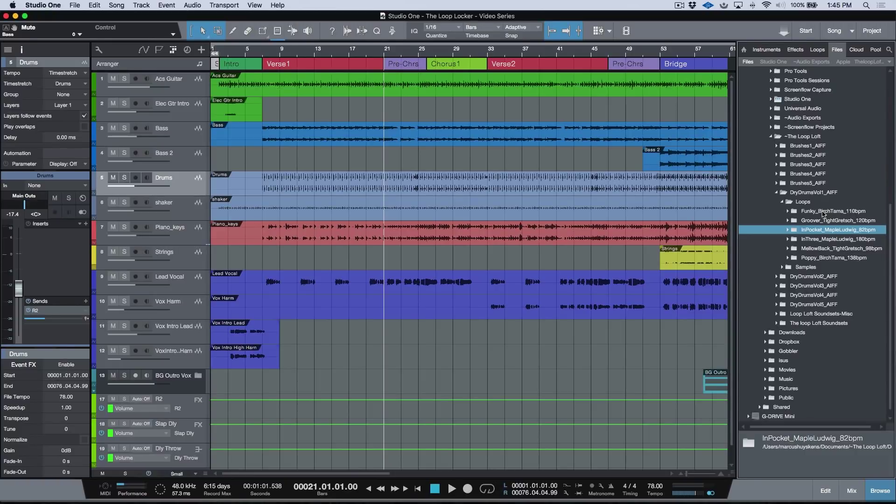
left_click(788, 229)
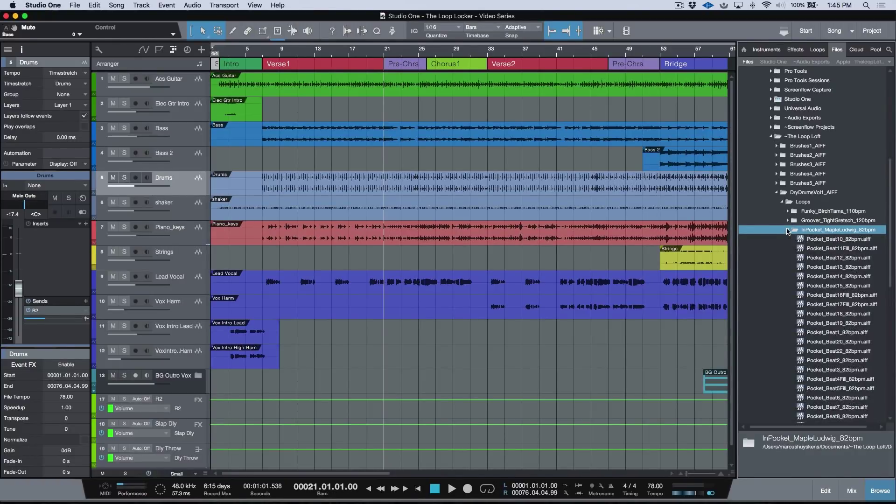
Step: Mute the Drums event and play the song from the start of Verse1
left_click(435, 191)
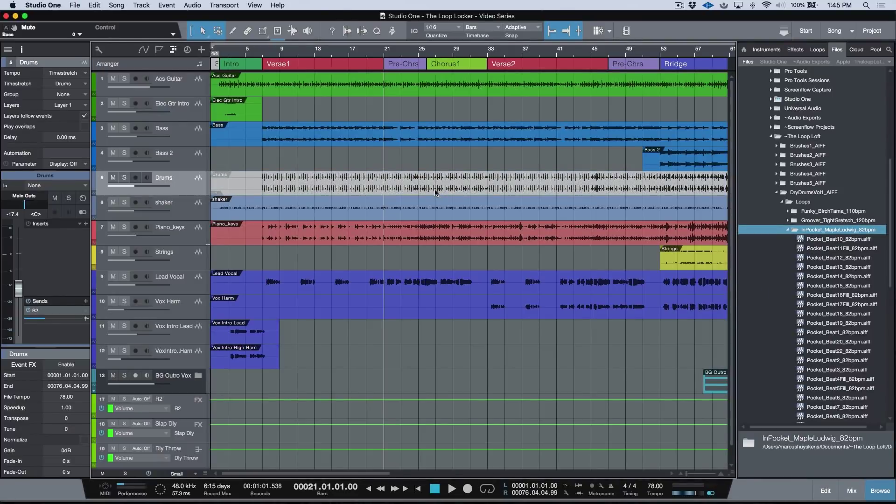
key("b")
key("space")
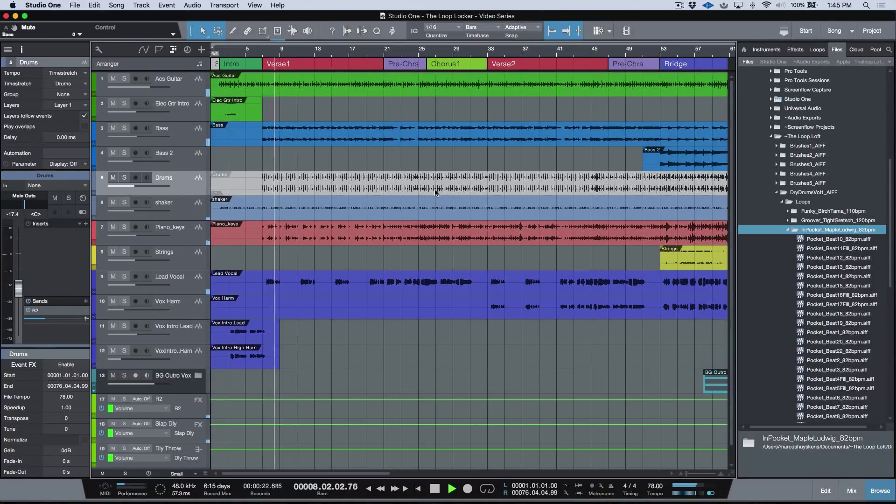
Step: Preview the Pocket_Beat10_82bpm loop along with the playing song
left_click(822, 239)
left_click(824, 252)
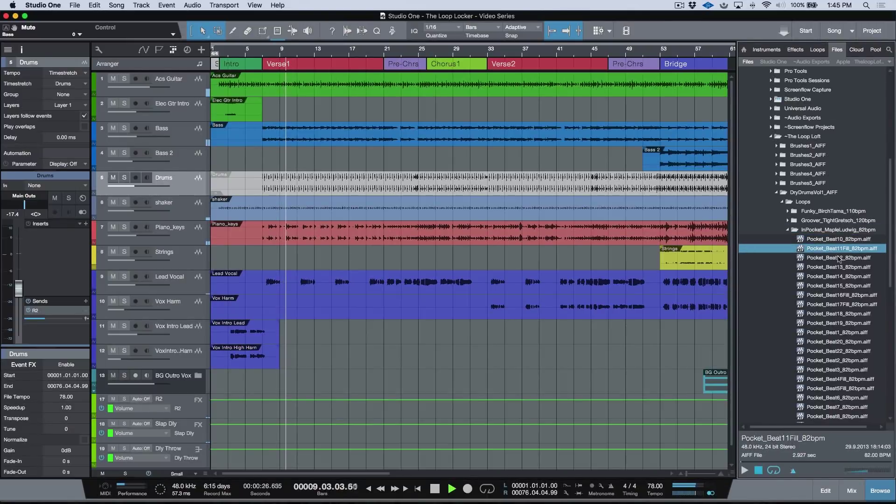
left_click(826, 259)
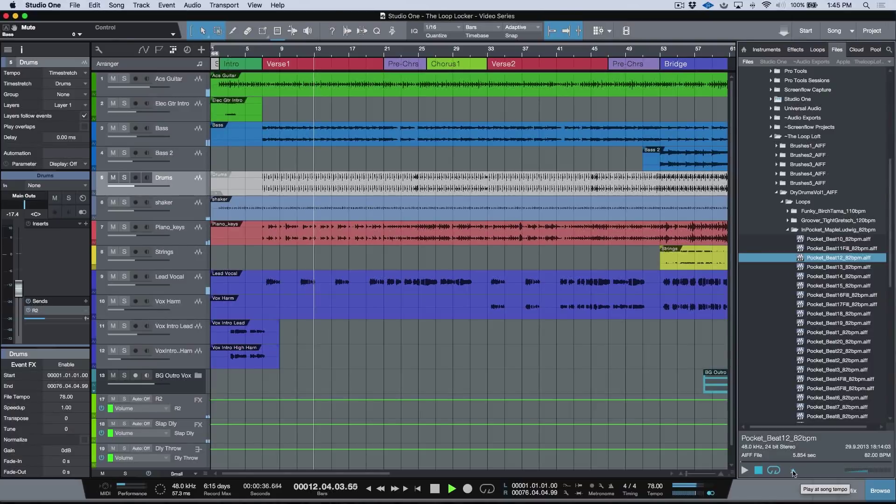
left_click(833, 240)
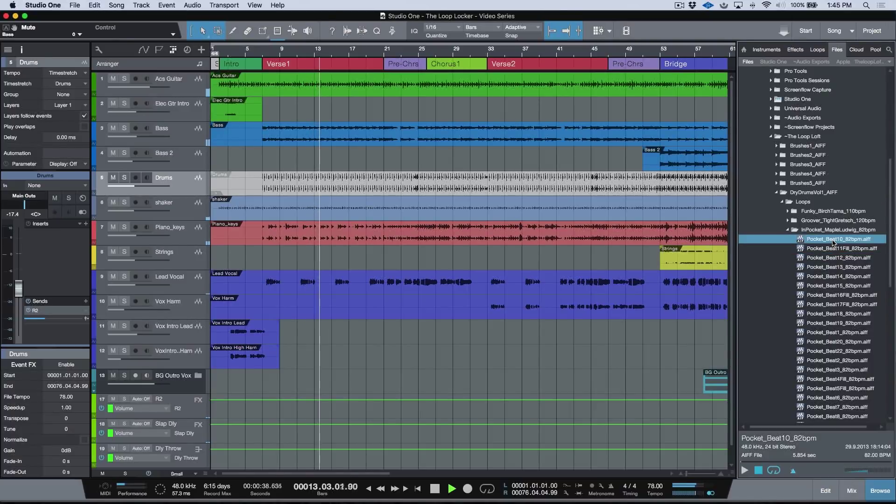
left_click(745, 471)
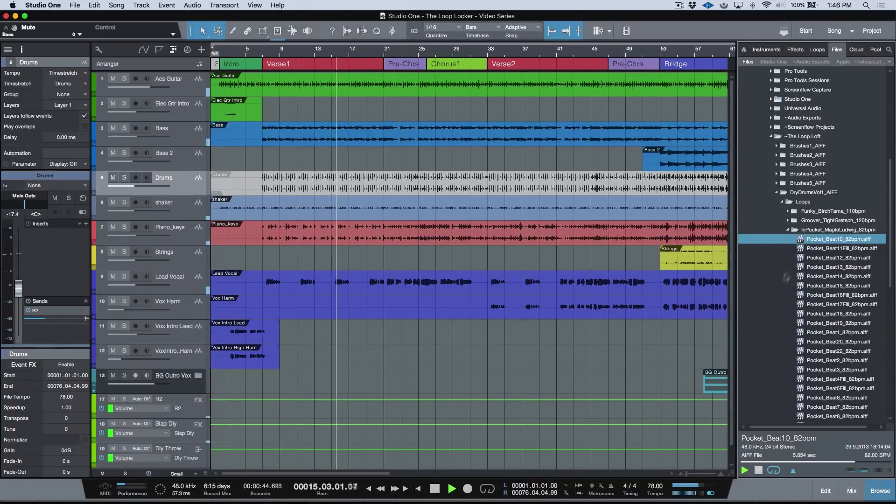
Step: Audition Pocket_Beat11Fill through Pocket_Beat14 against the song, return to Pocket_Beat12_82bpm, and stop the preview
left_click(812, 251)
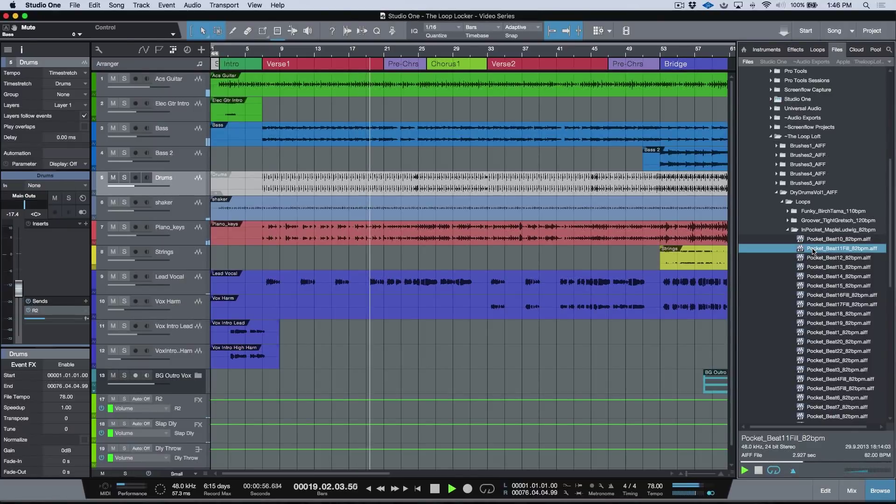
key("Down")
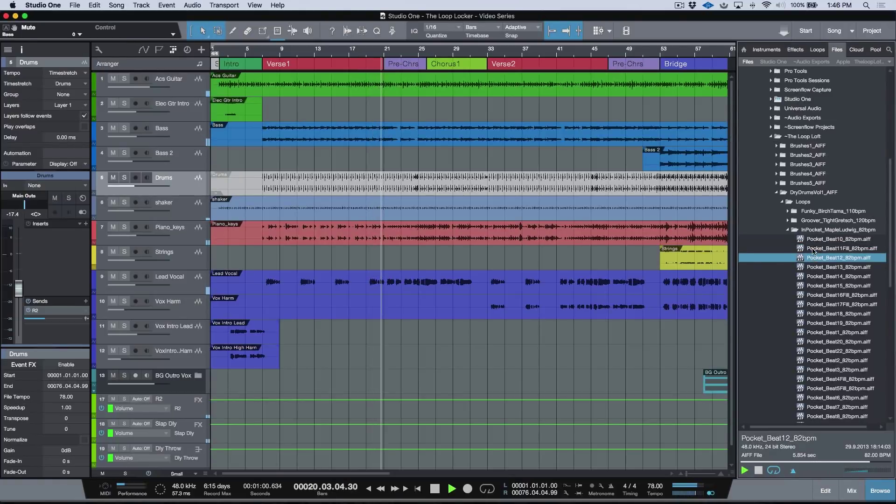
key("Down")
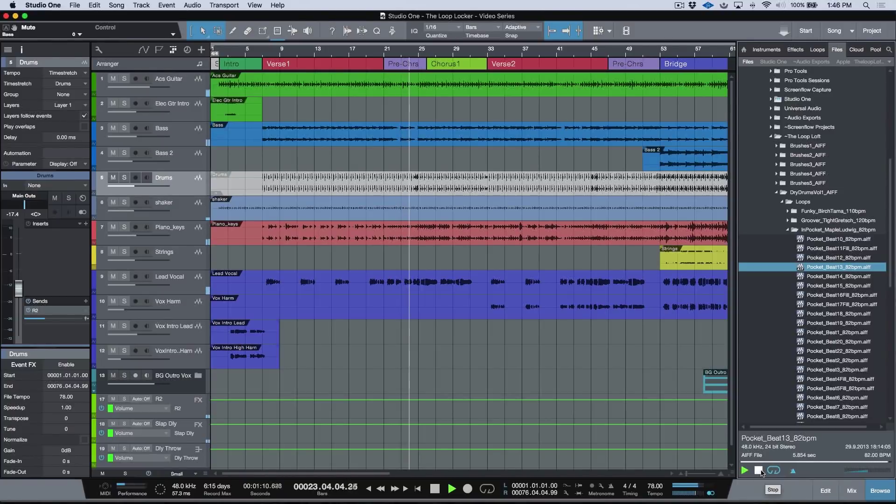
left_click(835, 277)
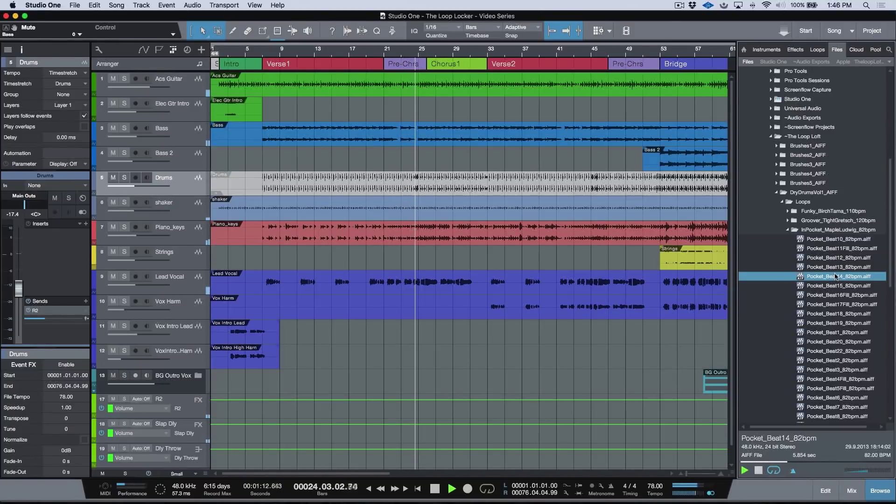
left_click(835, 258)
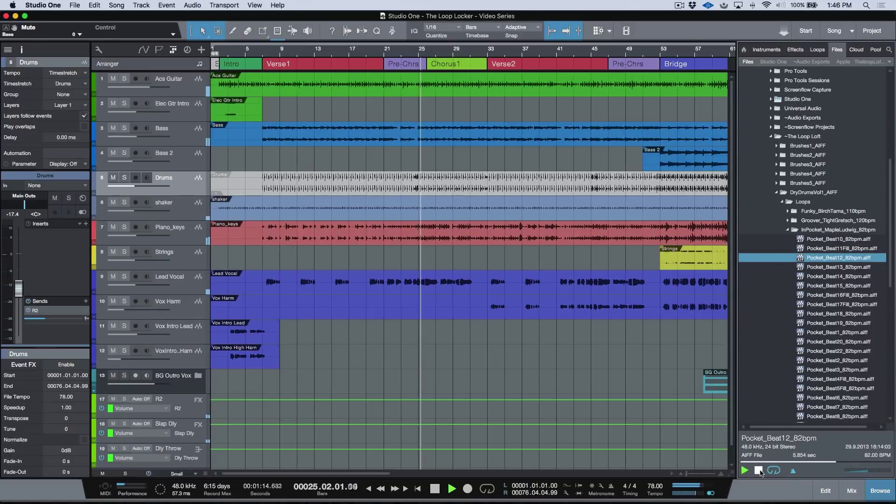
left_click(759, 471)
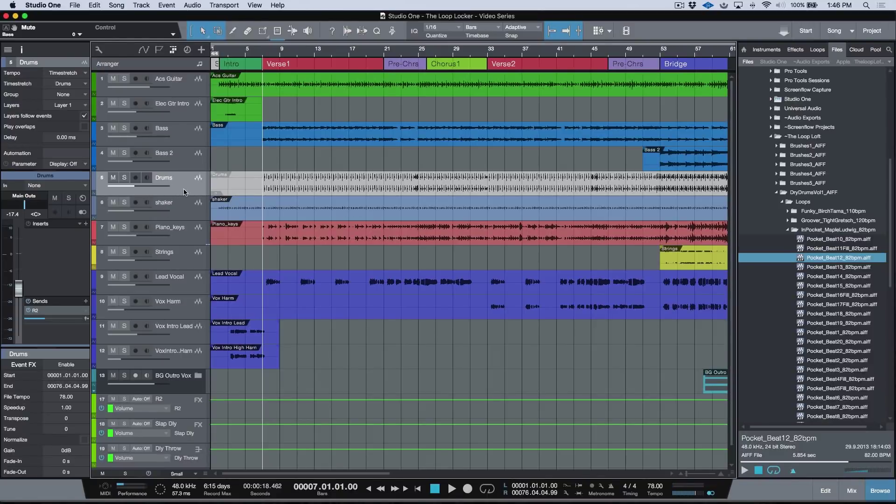
Step: Add a track named New Drums below Drums and place the Pocket_Beat12_82bpm loop on it at bar 7
key("t")
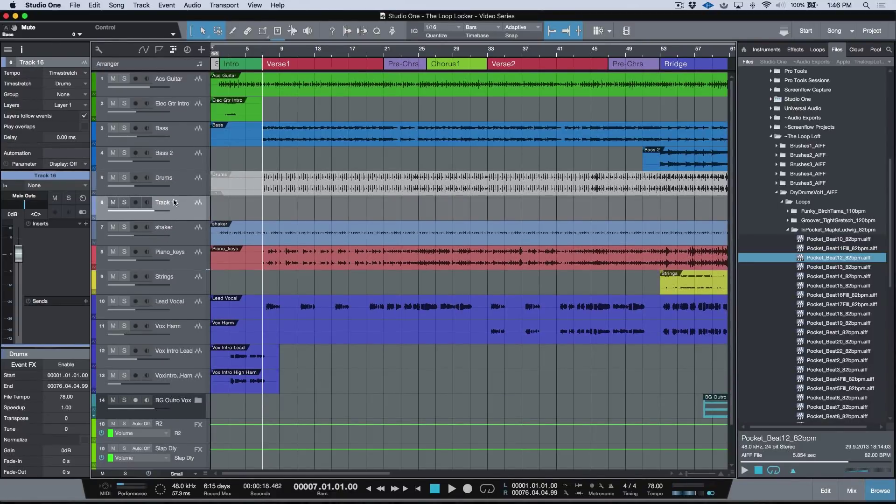
double_click(173, 202)
type("New Drums")
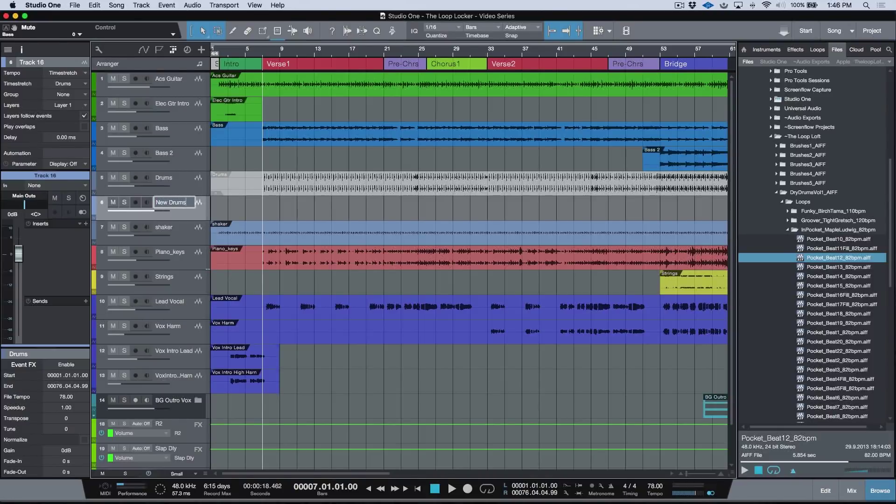
key("Return")
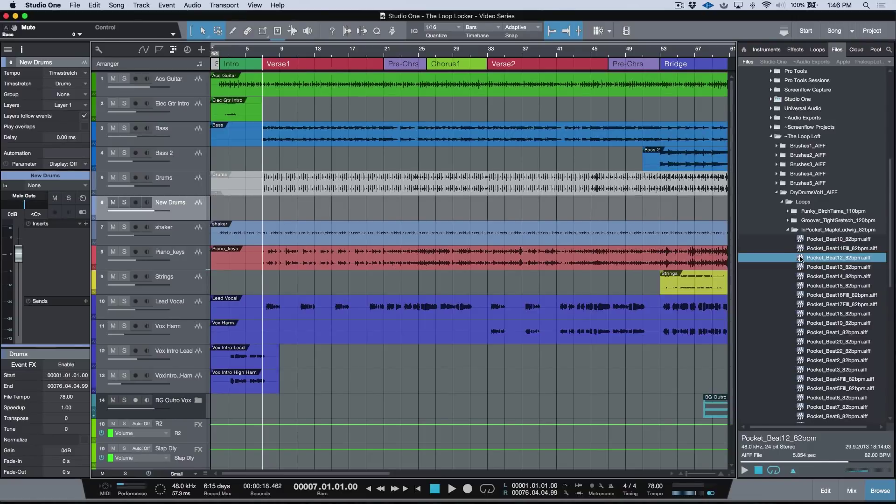
left_click_drag(800, 258, 282, 217)
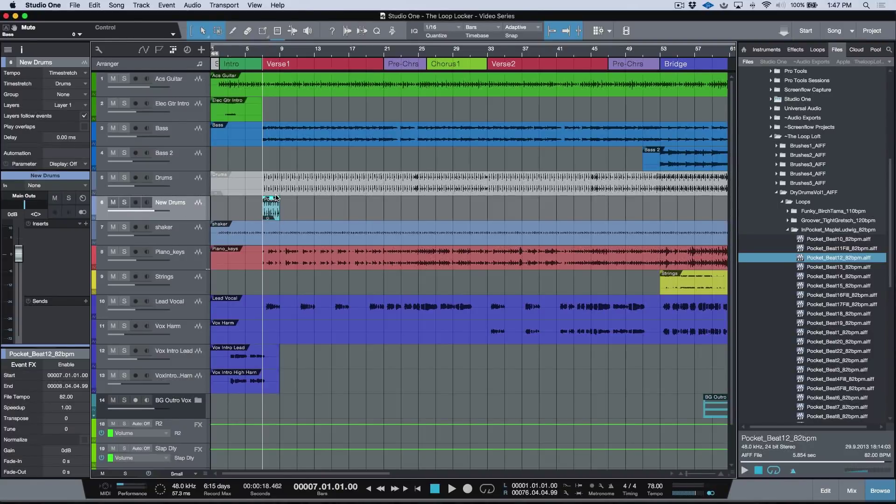
Step: Show the mixer, lower the New Drums channel to -15.7 dB, and play the song from the start of Verse1
key("F3")
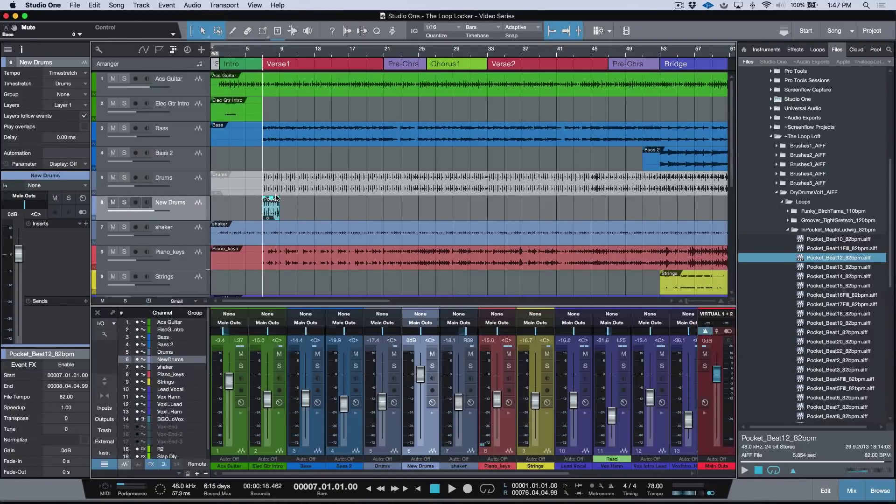
left_click_drag(420, 381, 420, 407)
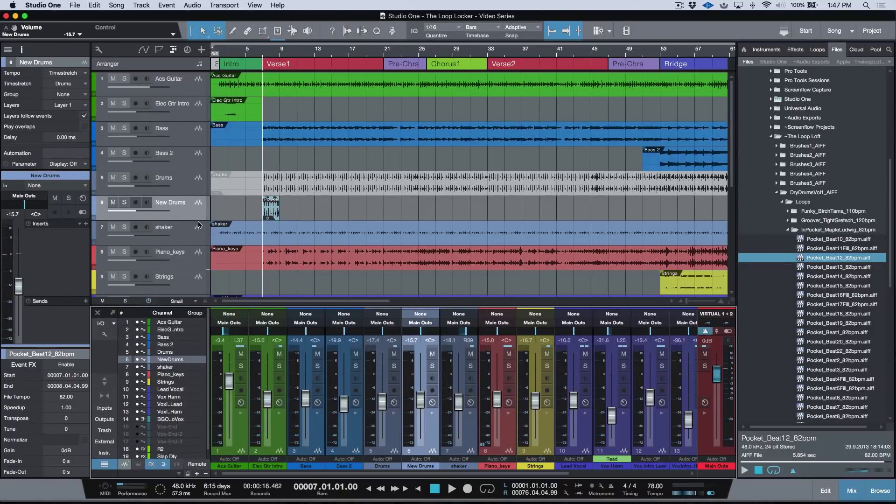
key("space")
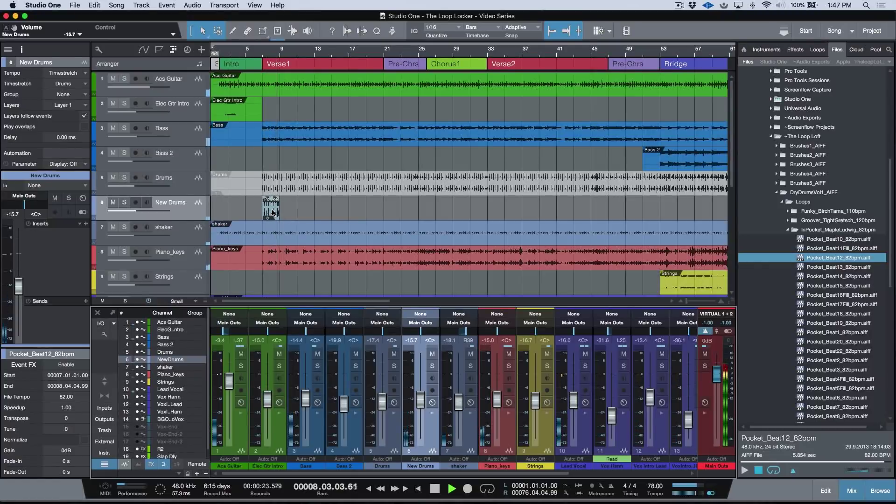
key("space")
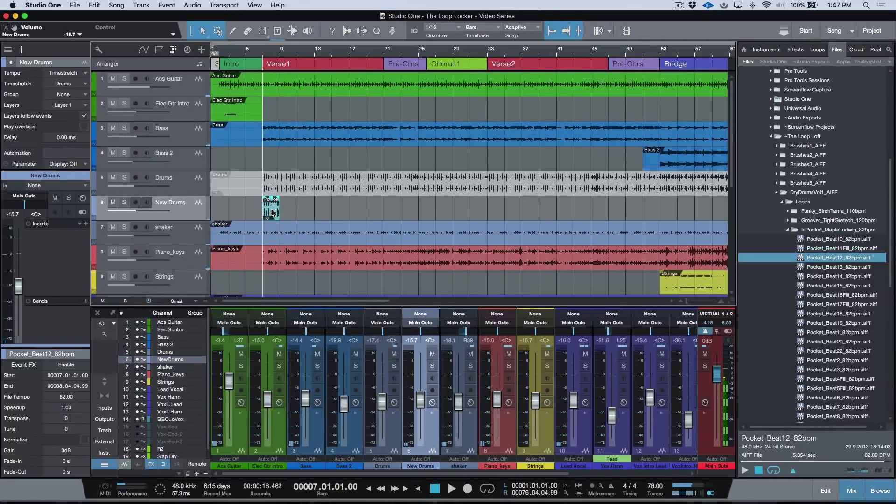
Step: Duplicate the Pocket_Beat12_82bpm loop repeatedly along New Drums to the end of Verse1, and undo the last copy so the final two bars are free
key("d")
key("d")
key("d")
key("d")
key("d")
key("d")
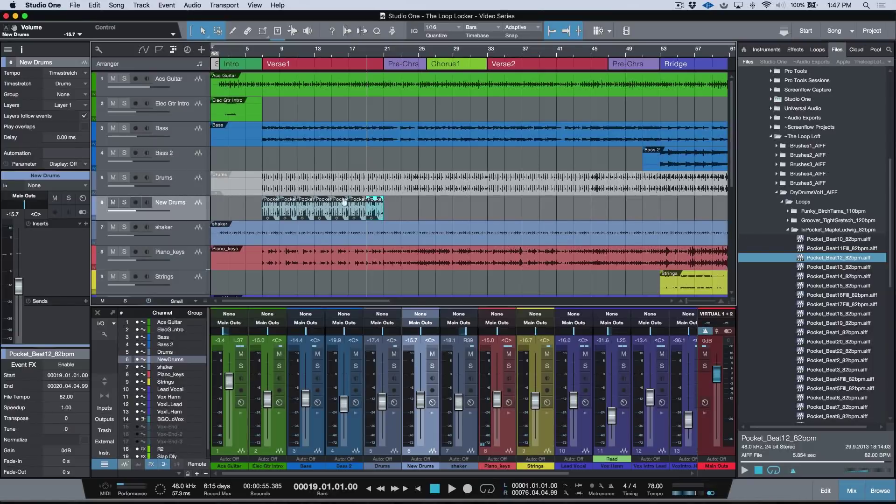
key("super+z")
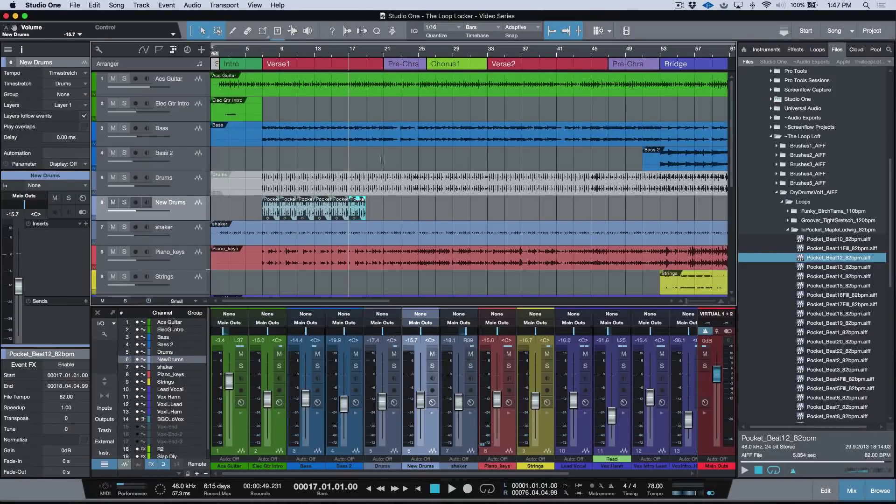
Step: Audition Pocket_Beat12_82bpm and Pocket_Beat13_82bpm against the song from bar 19, and stop the preview and playback
key("KP_Add")
key("KP_Add")
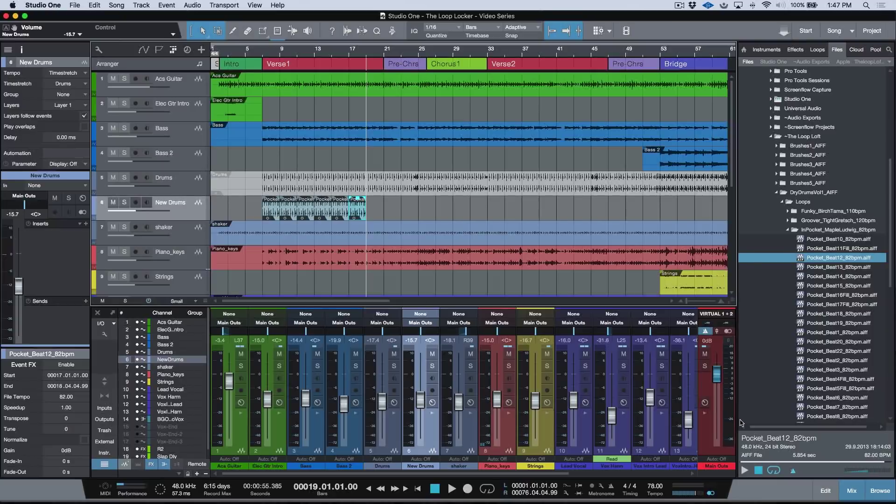
left_click(744, 471)
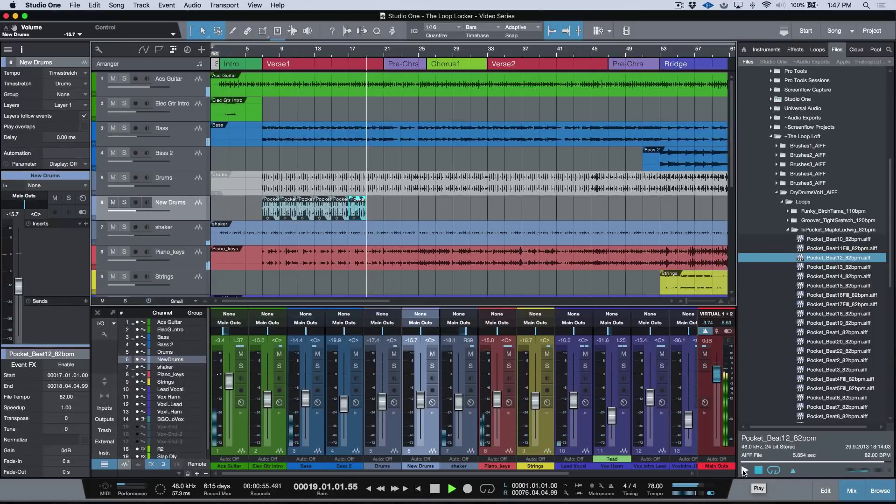
left_click(836, 269)
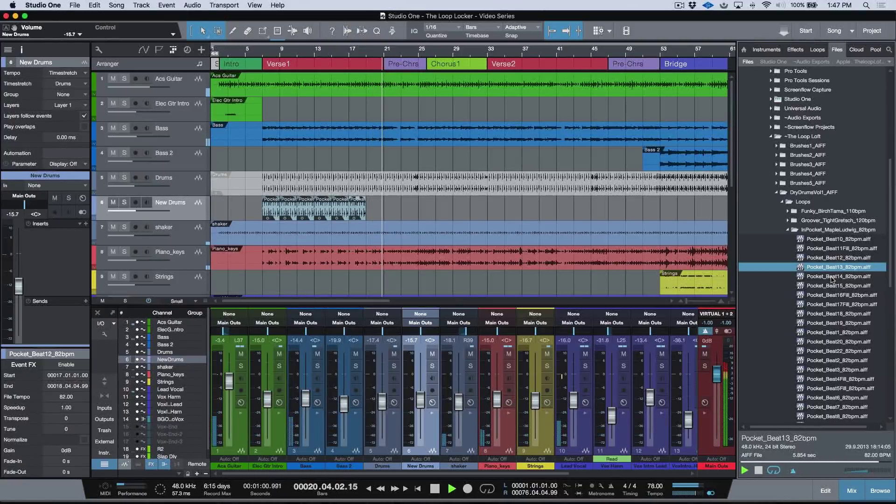
left_click(757, 472)
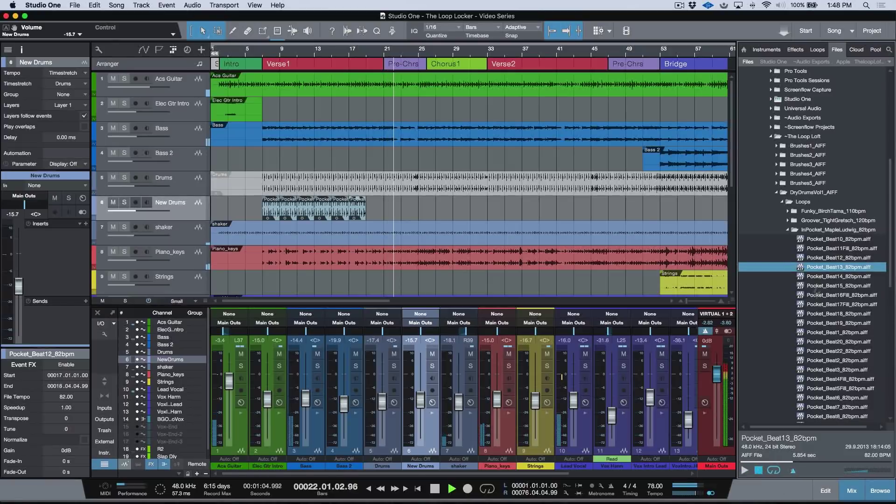
key("space")
Step: Place the Pocket_Beat13_82bpm loop on New Drums at bar 19 and play the transition from bar 17
left_click_drag(814, 267, 383, 215)
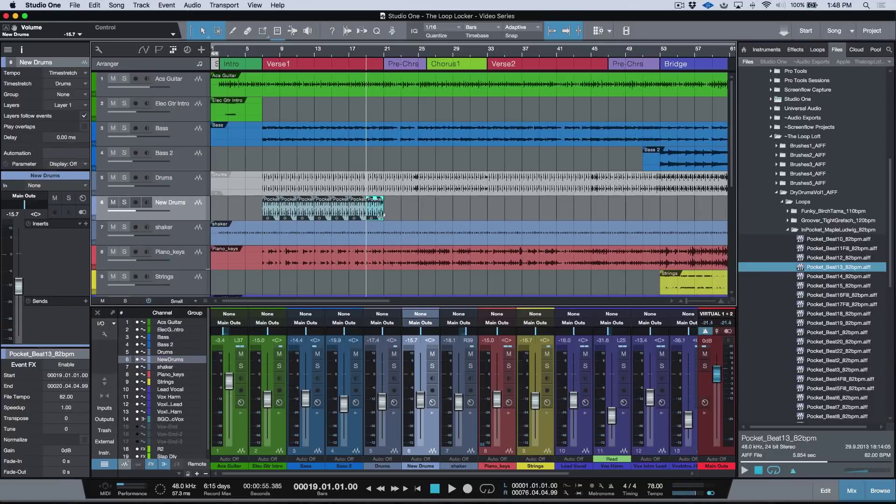
scroll(383, 215, "up", 6)
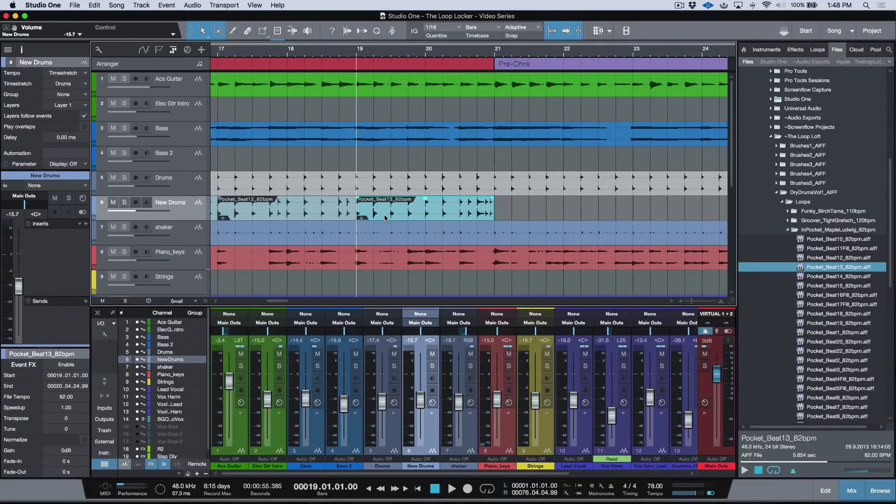
scroll(385, 217, "left", 3)
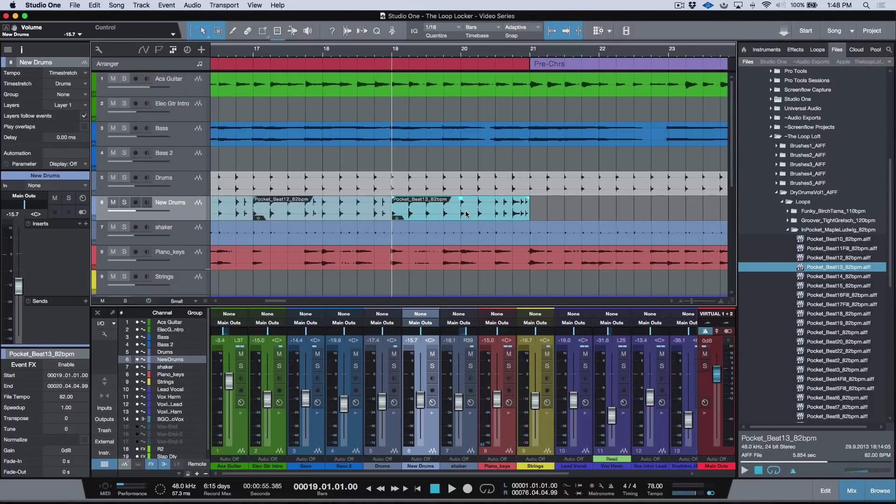
left_click(256, 54)
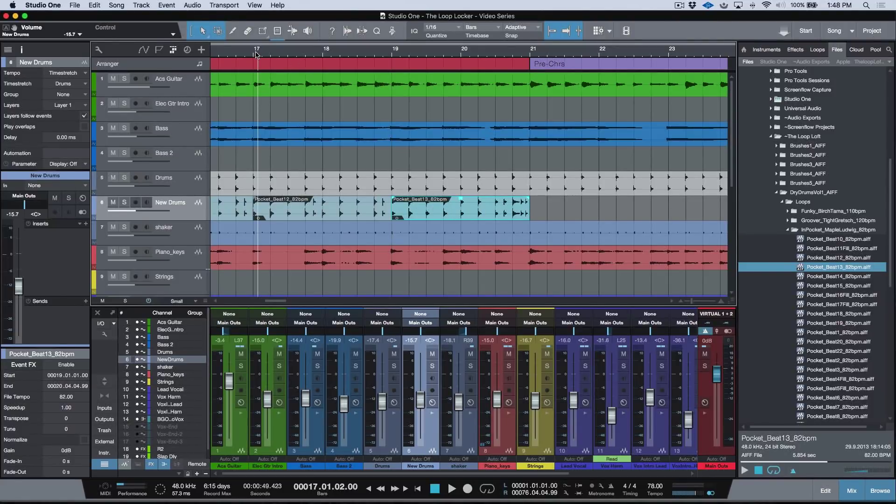
key("space")
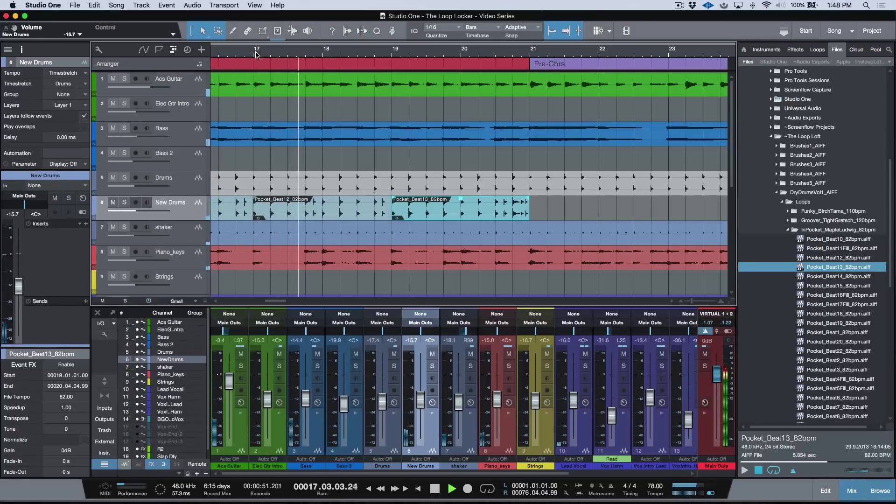
left_click(426, 177)
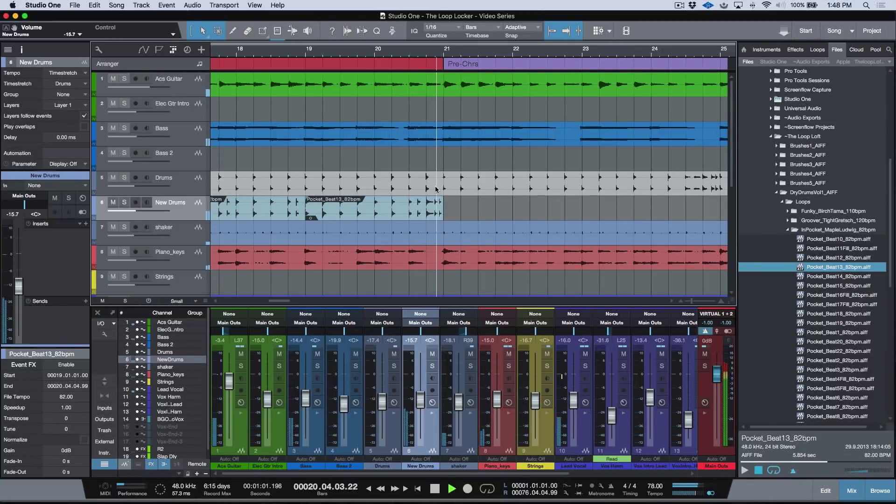
key("space")
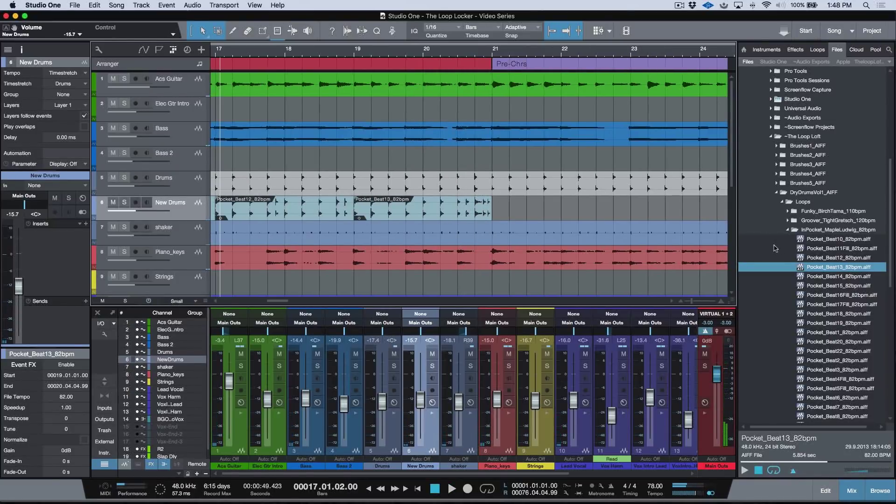
Step: Move the playback position to bar 21 at Pre-Chrs and preview the Pocket_Ride1_82bpm loop along with the song
key("Down")
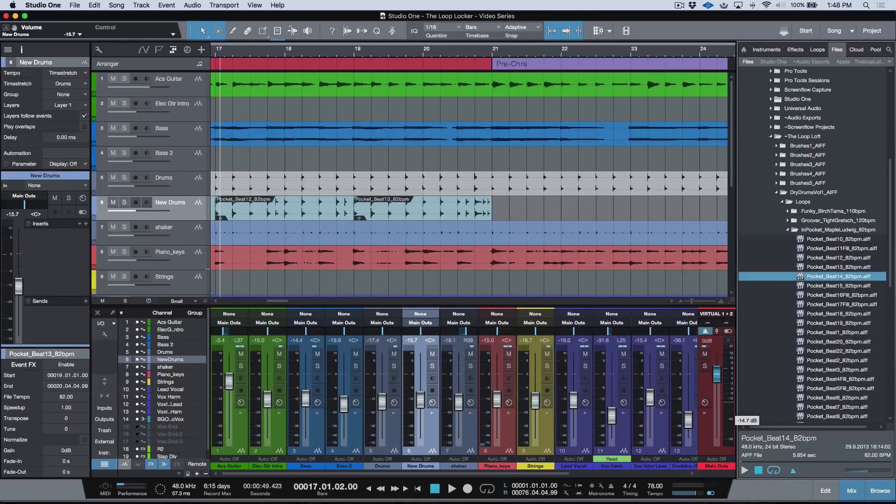
left_click(492, 53)
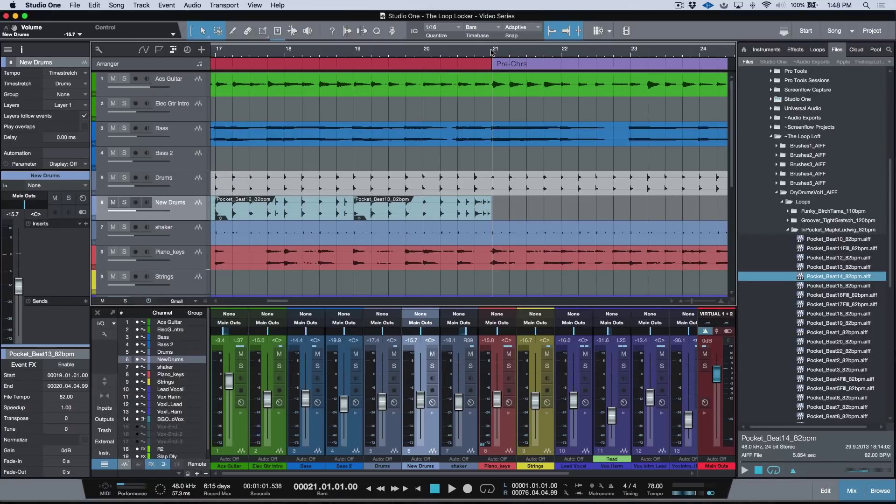
scroll(590, 193, "right", 3)
scroll(816, 308, "right", 1)
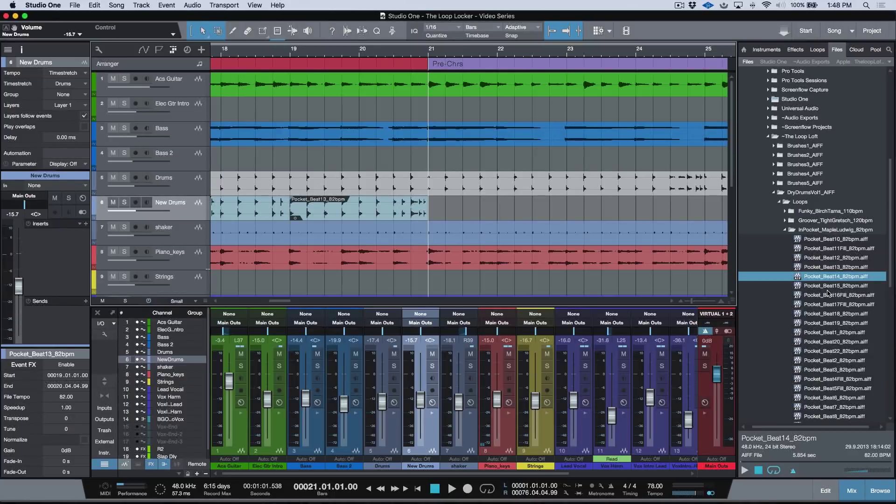
scroll(828, 292, "down", 6)
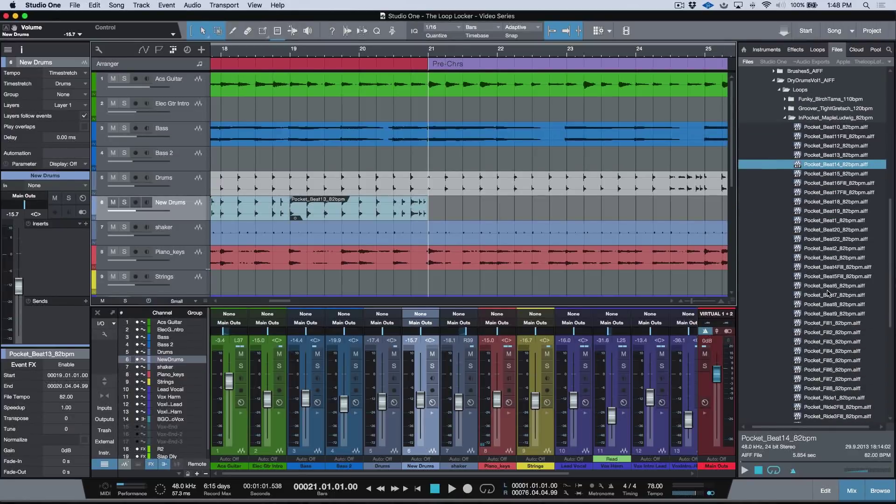
scroll(828, 292, "down", 3)
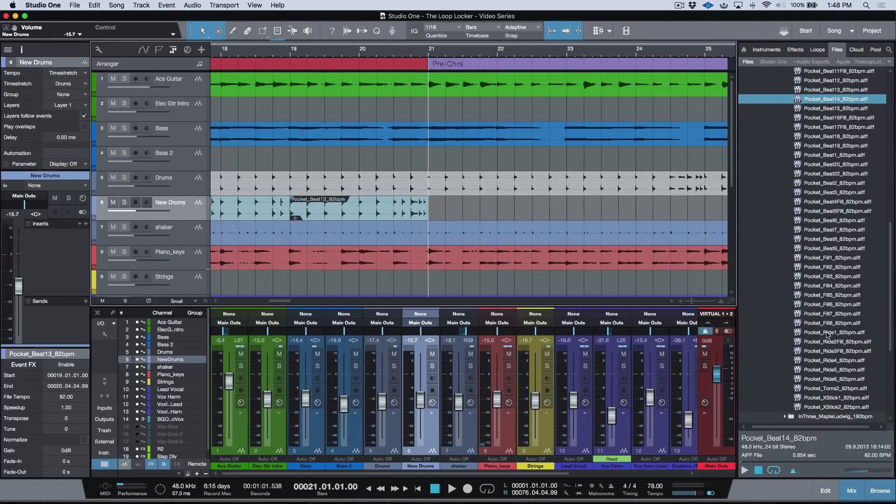
left_click(827, 332)
left_click(745, 471)
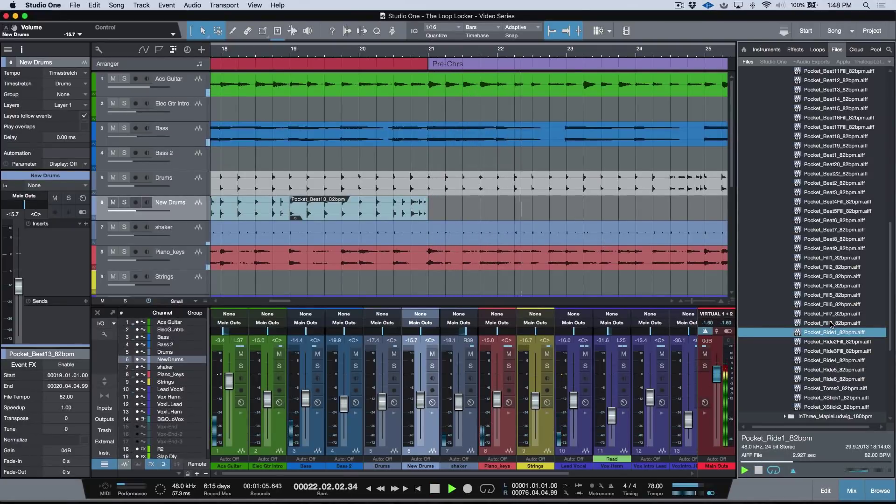
Step: Audition the Pocket_Fill1_82bpm loop against the Pre-Chrs section and stop the preview
left_click(825, 260)
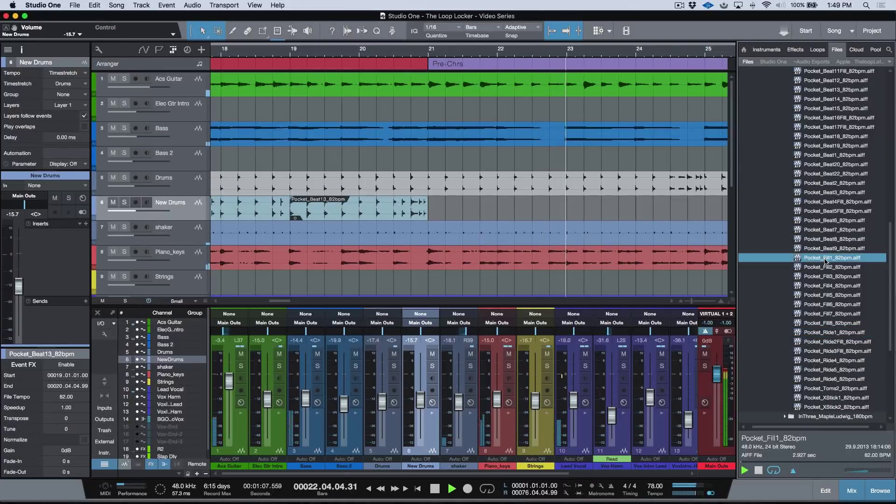
scroll(634, 227, "right", 3)
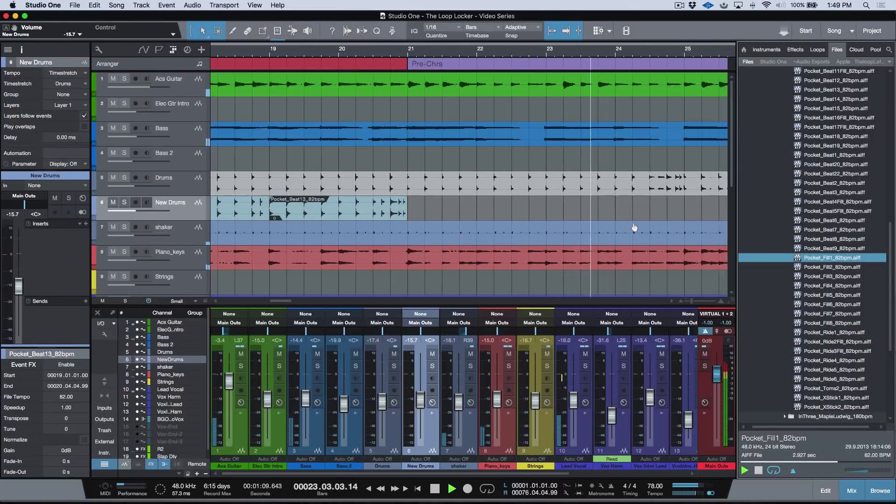
scroll(634, 227, "right", 2)
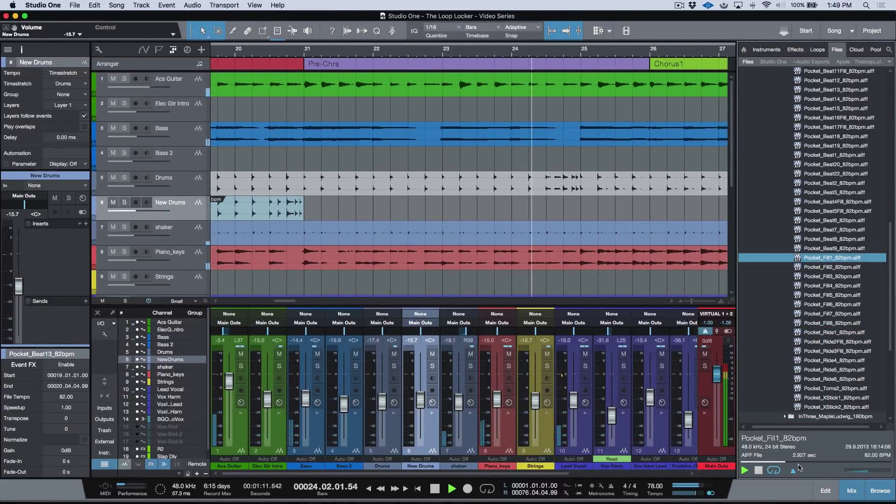
left_click(758, 470)
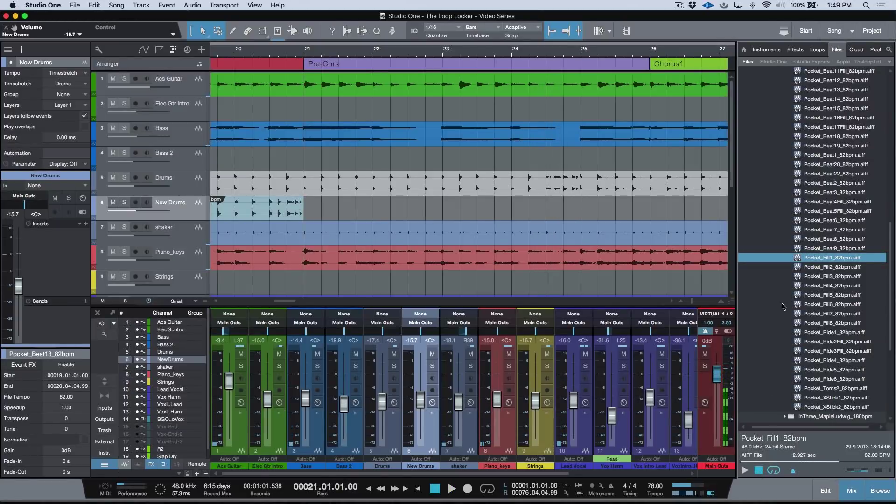
Step: Place Pocket_Fill1_82bpm on New Drums, fit it to the second half of bar 25 just before Chorus1, and play it
scroll(790, 275, "right", 1)
left_click_drag(791, 259, 669, 202)
scroll(606, 208, "right", 3)
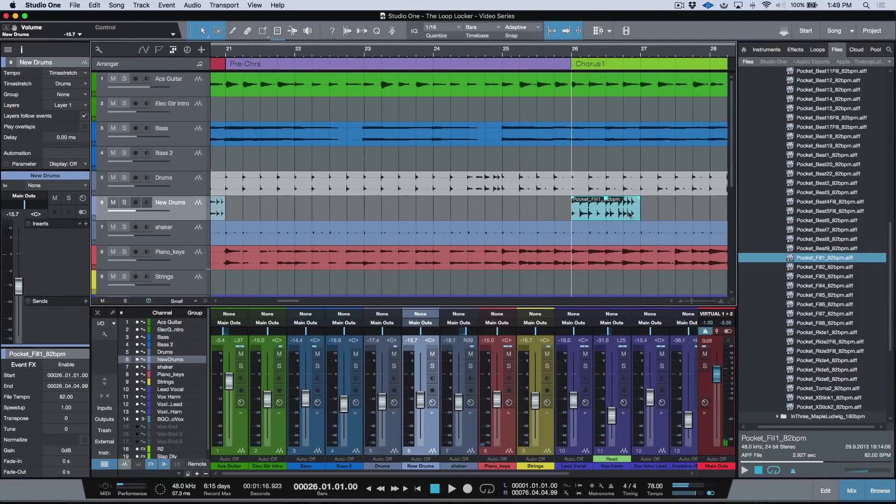
left_click_drag(610, 213, 537, 208)
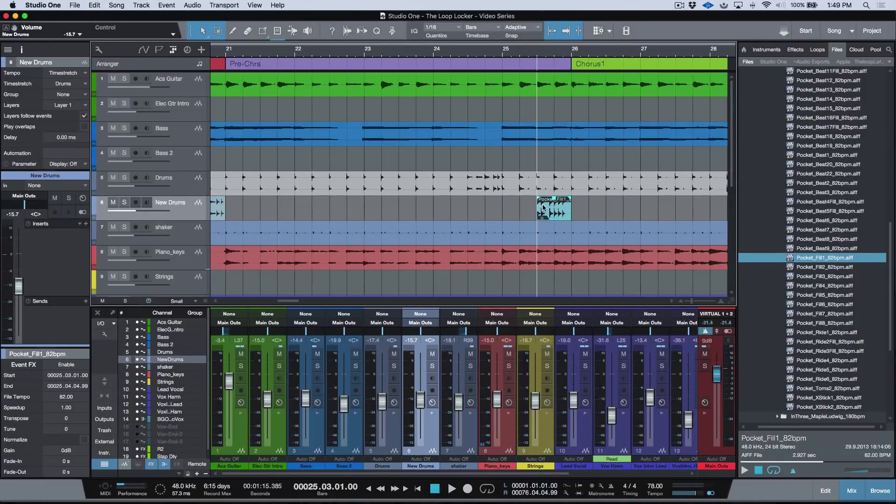
key("space")
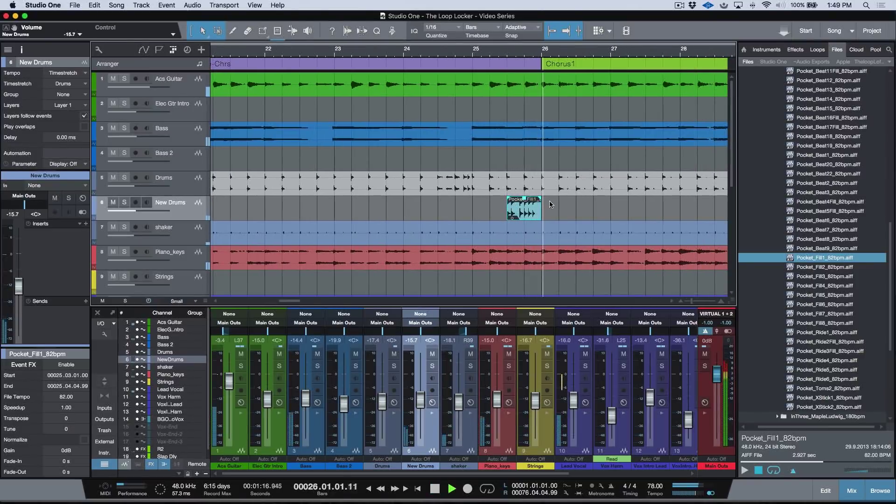
key("space")
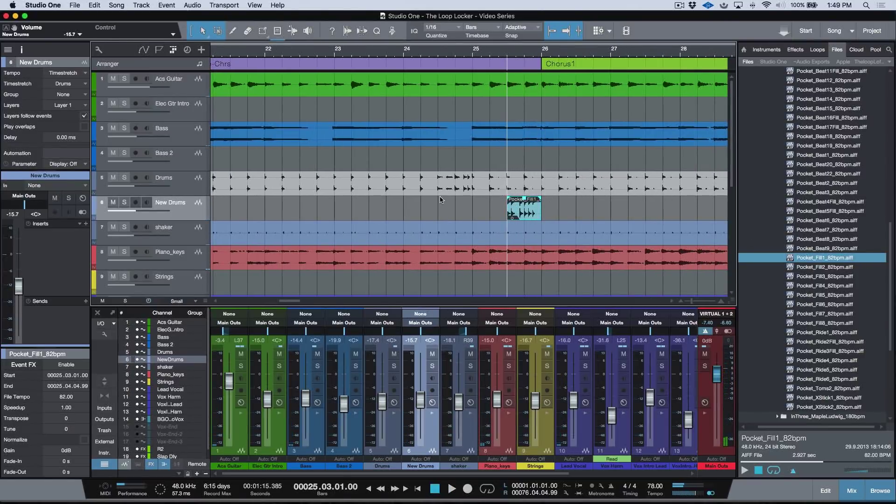
Step: Set the playback loop range to the Pre-Chrs section, from bar 21 to bar 26
scroll(513, 196, "left", 5)
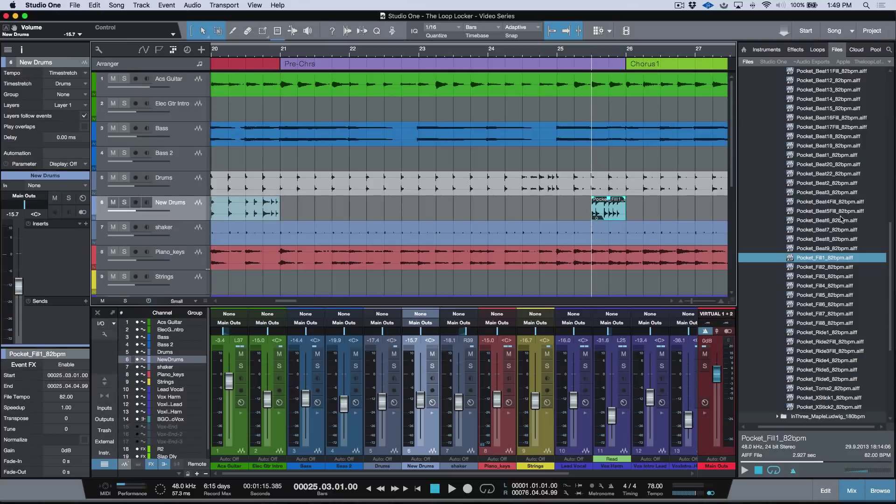
scroll(842, 220, "up", 5)
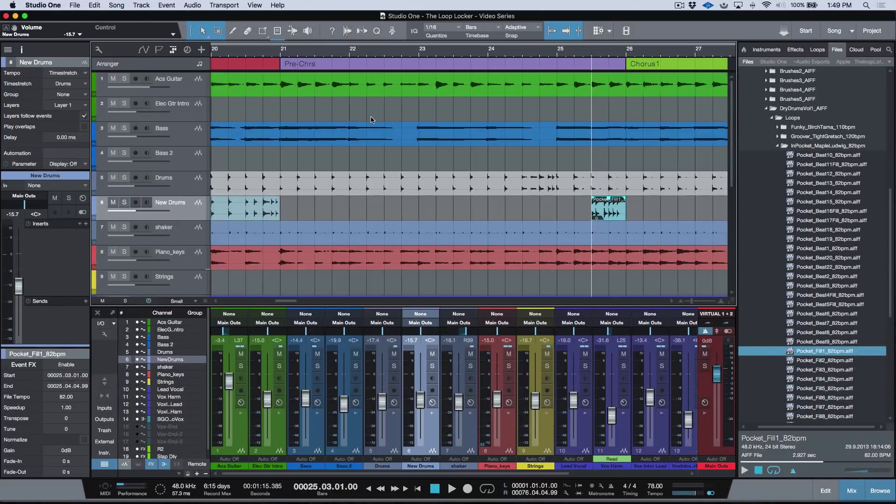
left_click(415, 65)
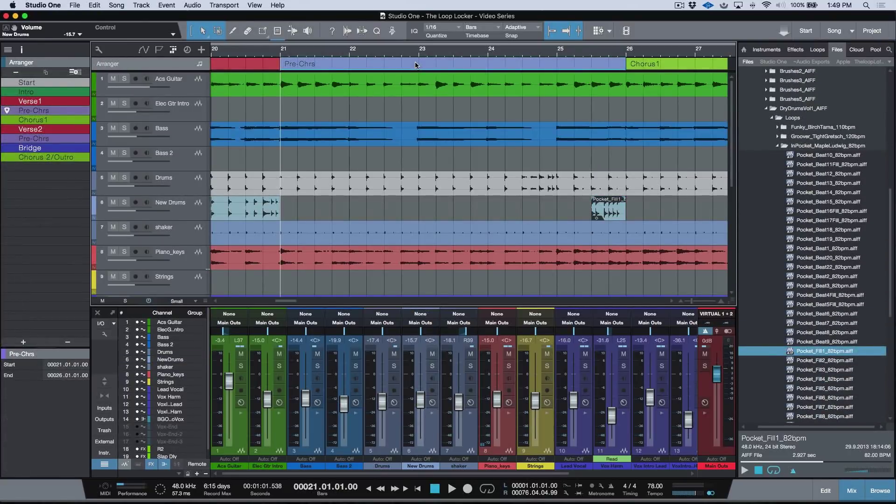
key("p")
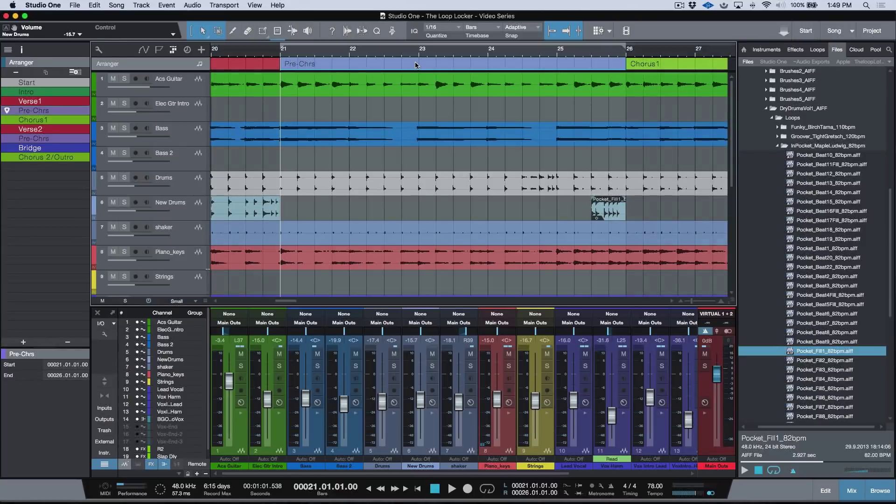
Step: Move the Pocket_Fill1_82bpm clip on New Drums to bar 26, turn on looping for Pre-Chrs and return to the loop start
left_click_drag(615, 220, 650, 217)
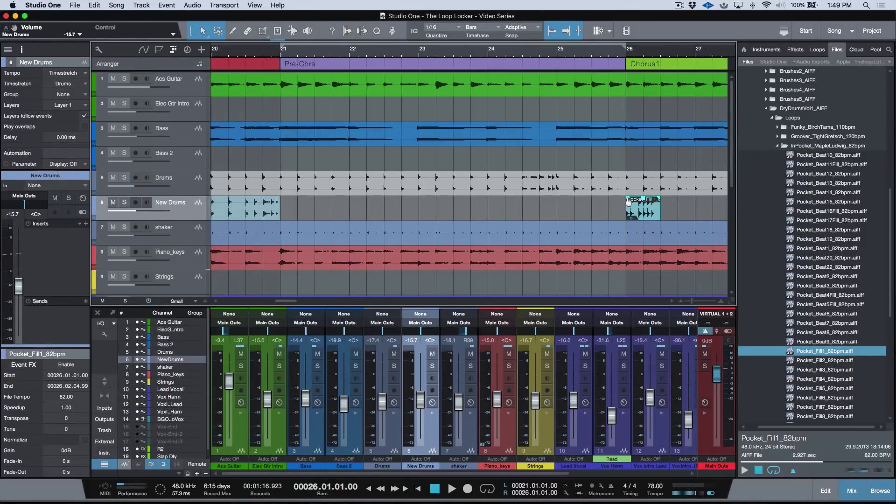
key("KP_Divide")
key("KP_1")
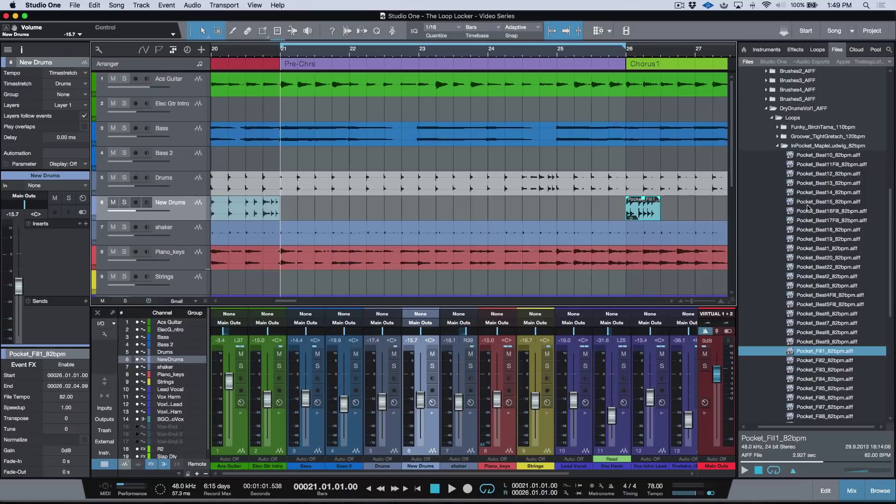
Step: Audition the Pocket_Beat18_82bpm and Pocket_Beat15_82bpm loops against the looping Pre-Chrs section, and stop playback
key("space")
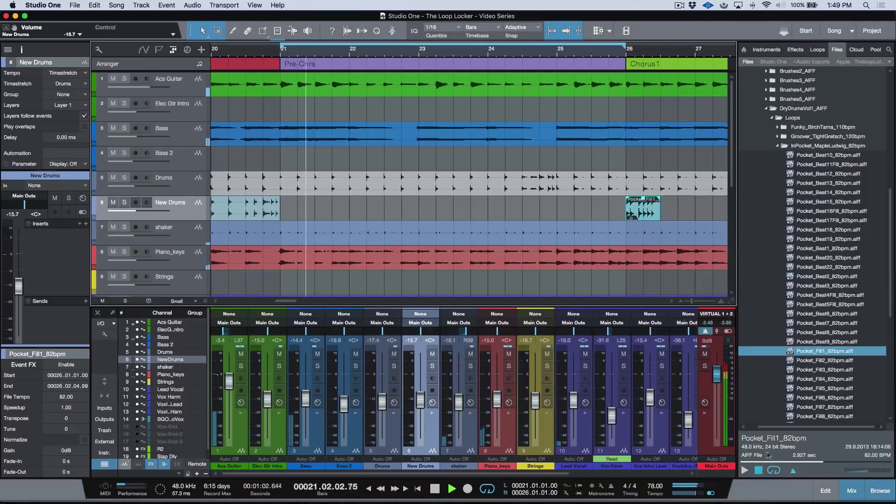
left_click(823, 230)
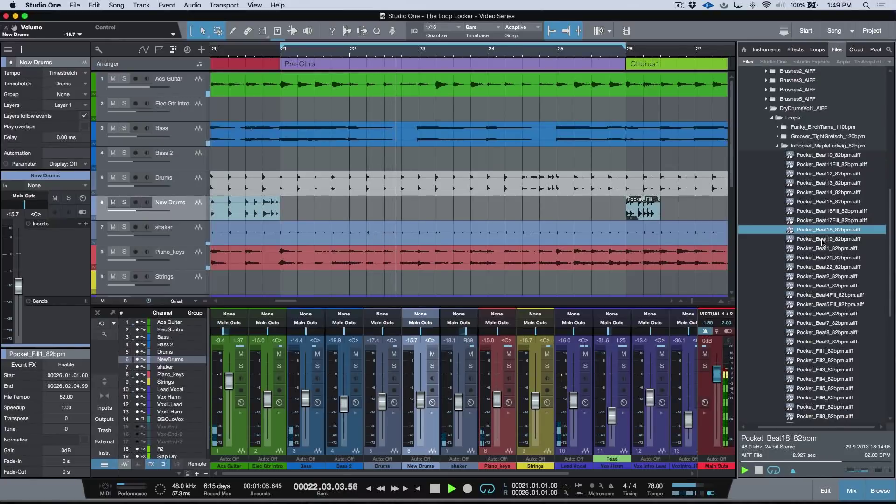
left_click(825, 202)
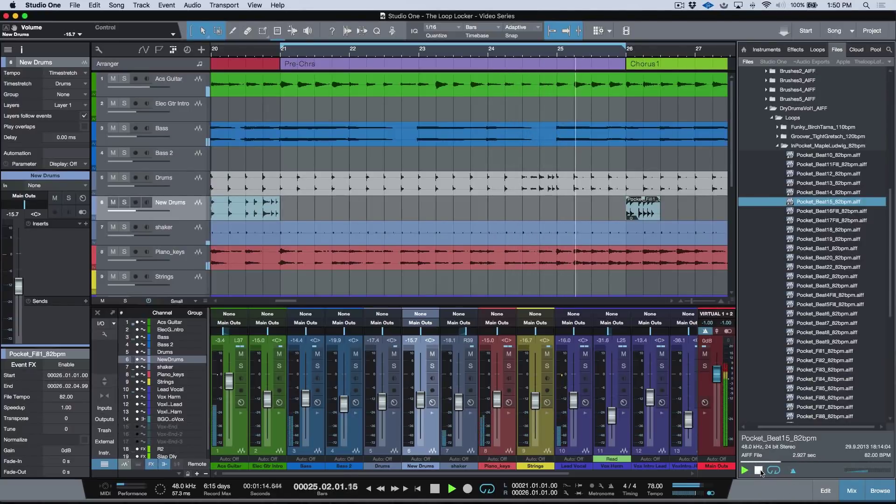
key("space")
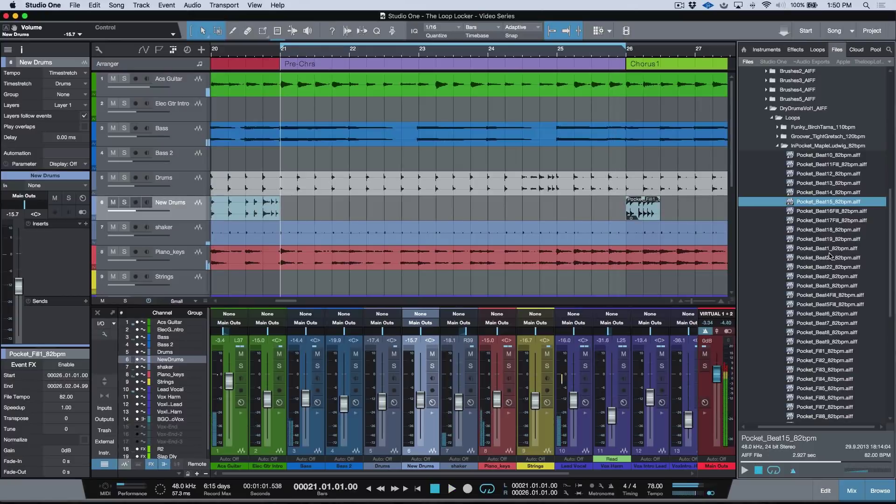
Step: Place Pocket_Beat15_82bpm on New Drums at bar 21, duplicate it four times, and move Pocket_Fill1_82bpm over the second half of bar 25
left_click_drag(828, 202, 304, 212)
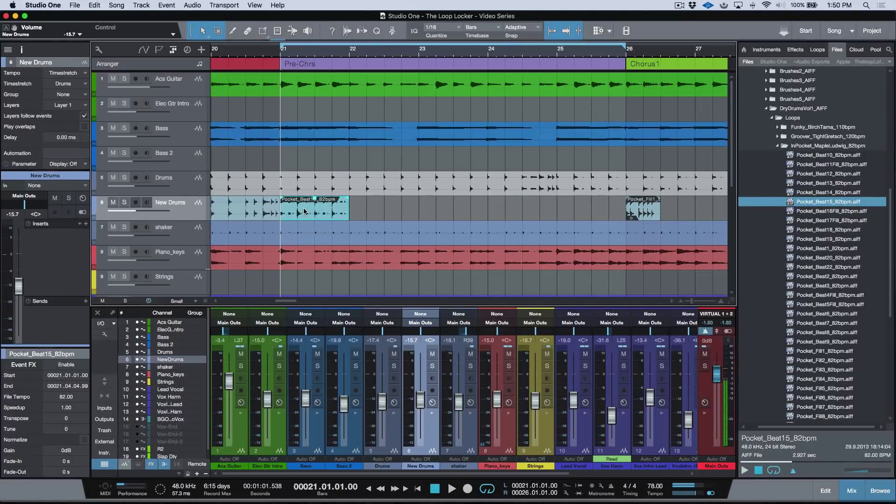
key("d")
key("d")
key("d")
key("d")
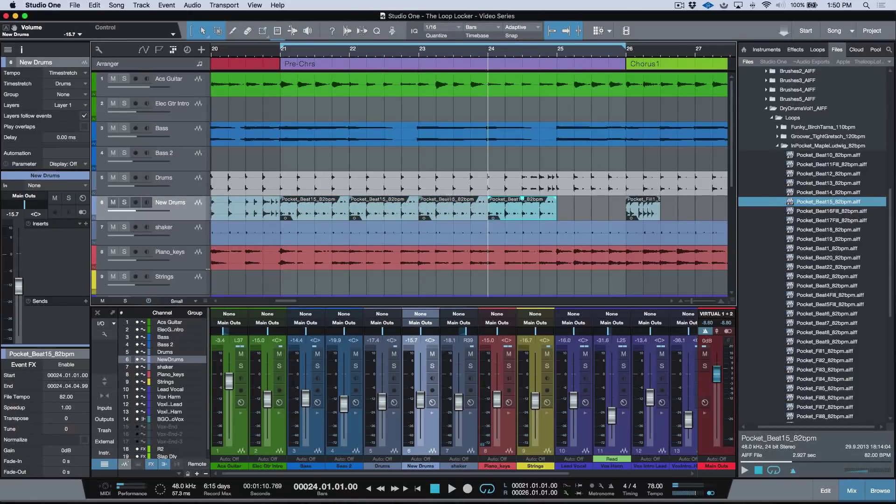
mouse_move(628, 211)
left_mouse_down()
mouse_move(602, 213)
mouse_move(633, 212)
mouse_move(617, 215)
left_mouse_up()
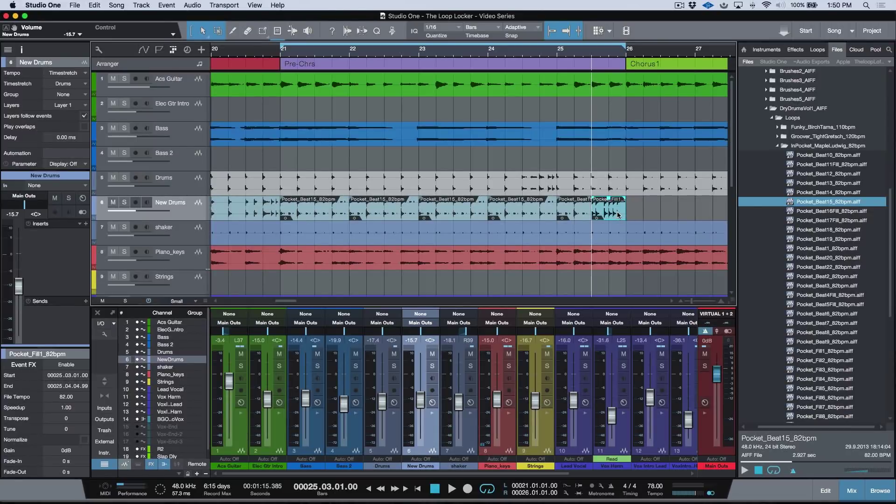
Step: Turn off looping and play the song from bar 20 to check the new Pre-Chrs drums following Verse1
key("KP_1")
scroll(617, 214, "left", 3)
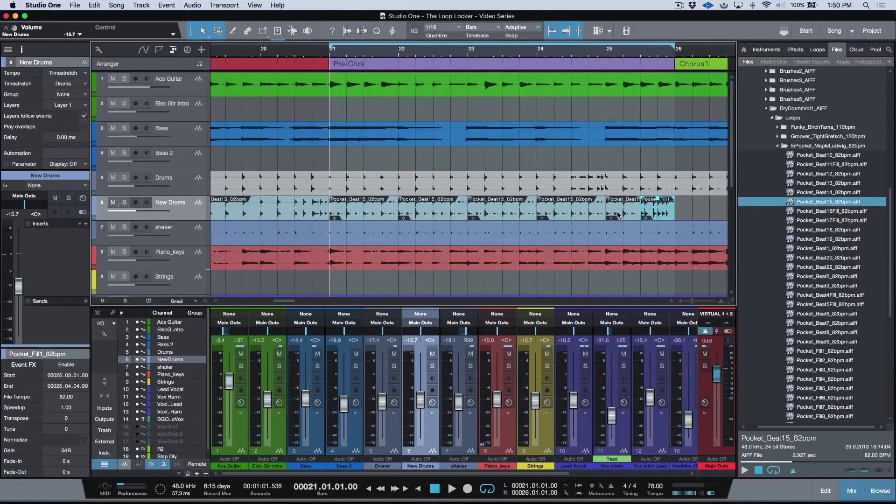
key("KP_Subtract")
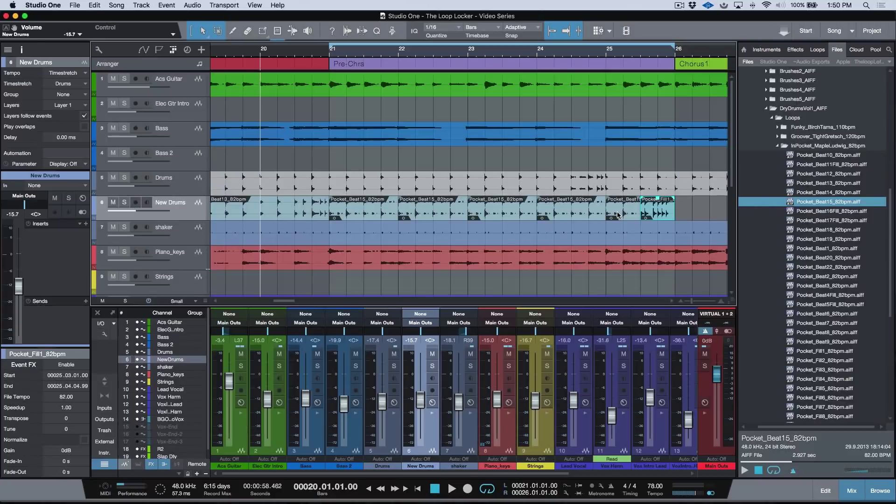
key("KP_Divide")
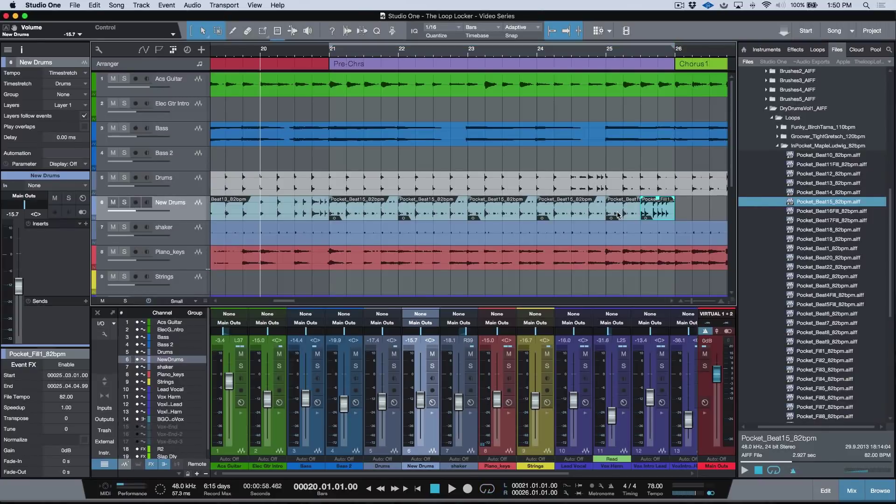
scroll(461, 162, "left", 5)
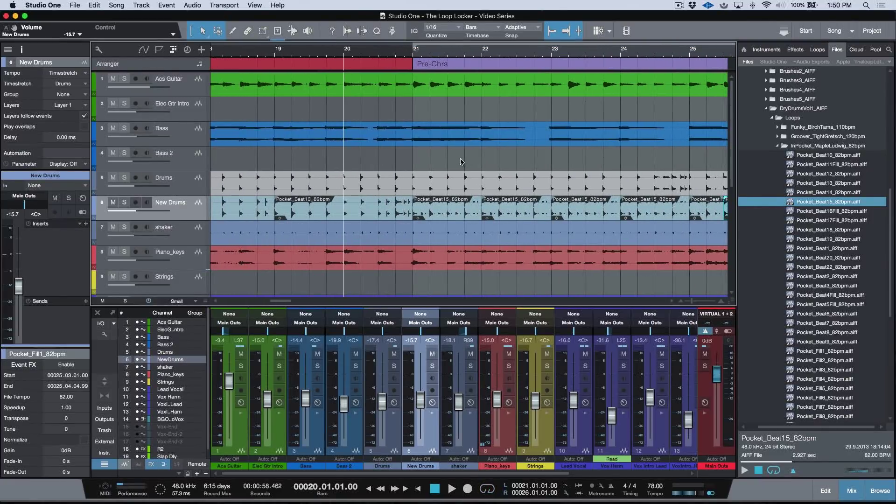
key("space")
scroll(468, 166, "right", 1)
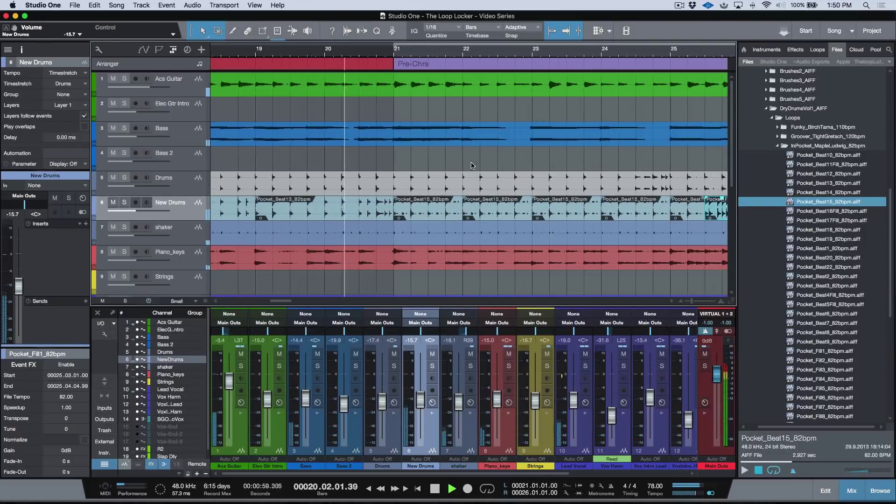
scroll(471, 165, "right", 2)
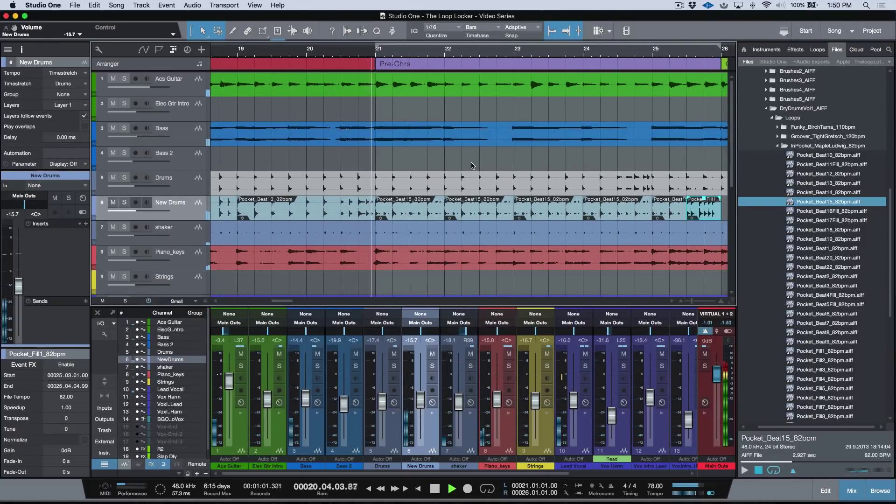
scroll(471, 165, "right", 1)
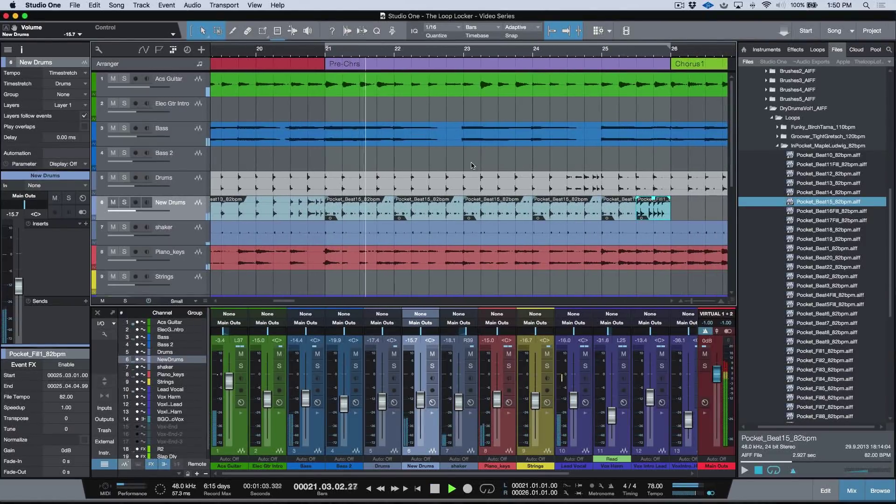
scroll(471, 166, "right", 2)
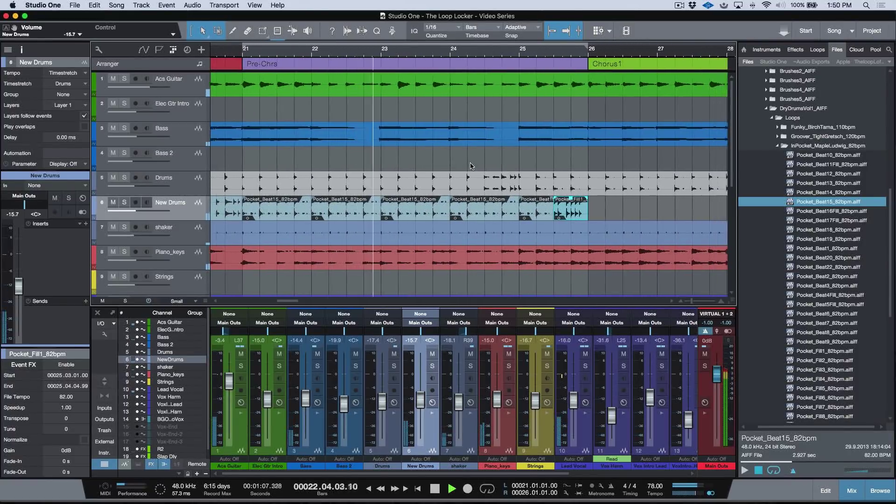
scroll(472, 165, "right", 3)
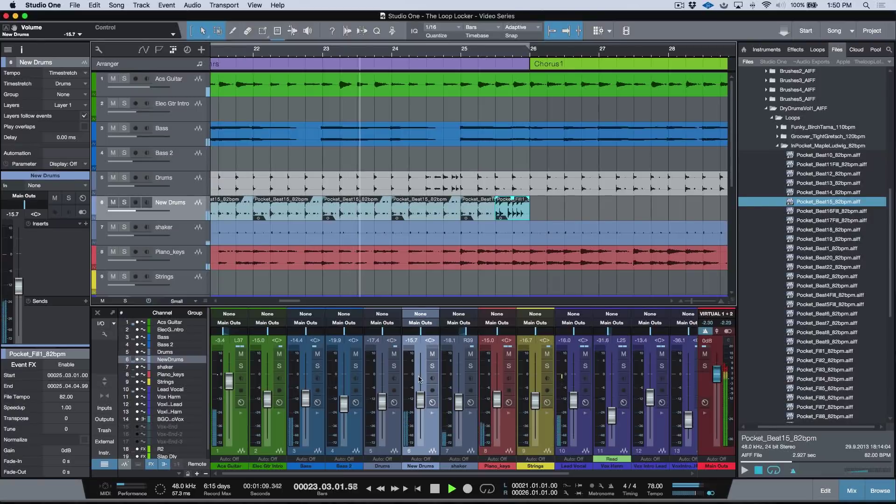
Step: Lower the New Drums channel volume to -16.6 dB, stop playback and move the playback position to bar 26
left_click_drag(418, 406, 419, 406)
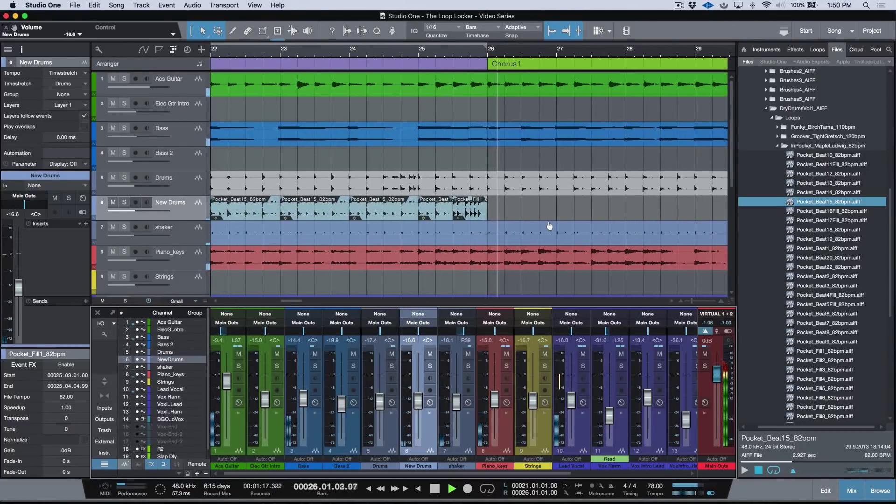
key("space")
key("KP_2")
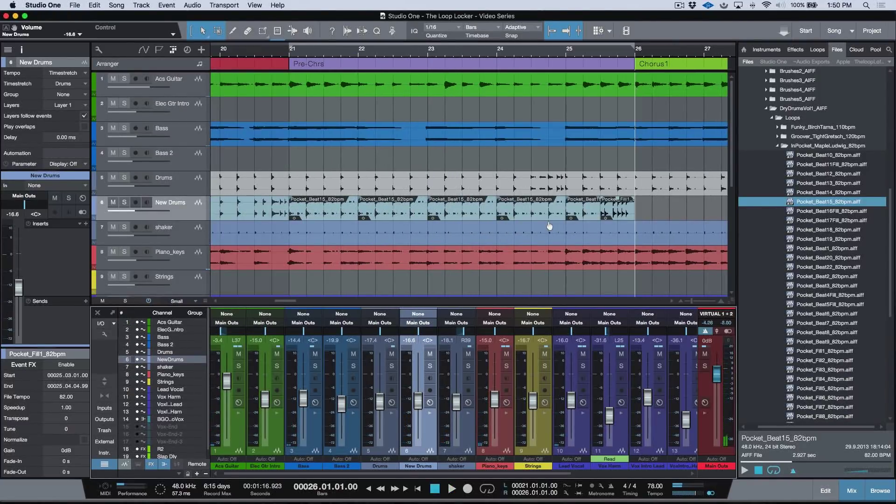
Step: Set the playback loop range to the Chorus1 section, from bar 26 to bar 33, and turn looping on
scroll(556, 217, "right", 5)
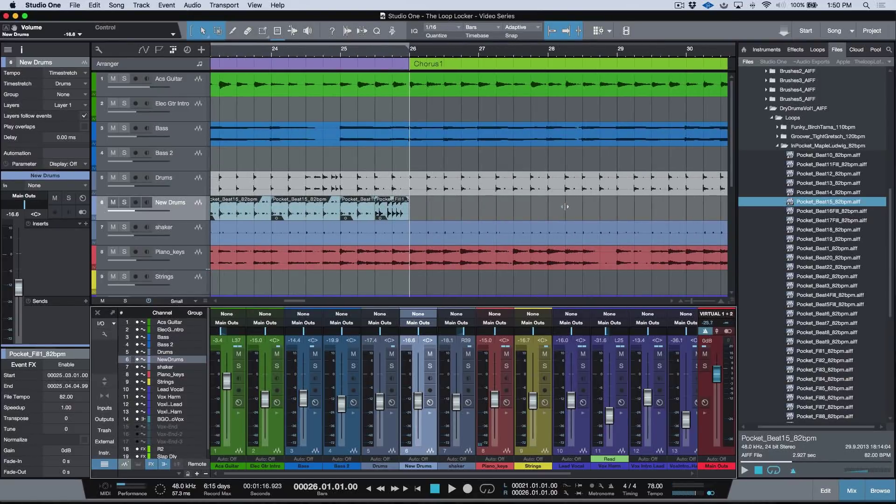
key("w")
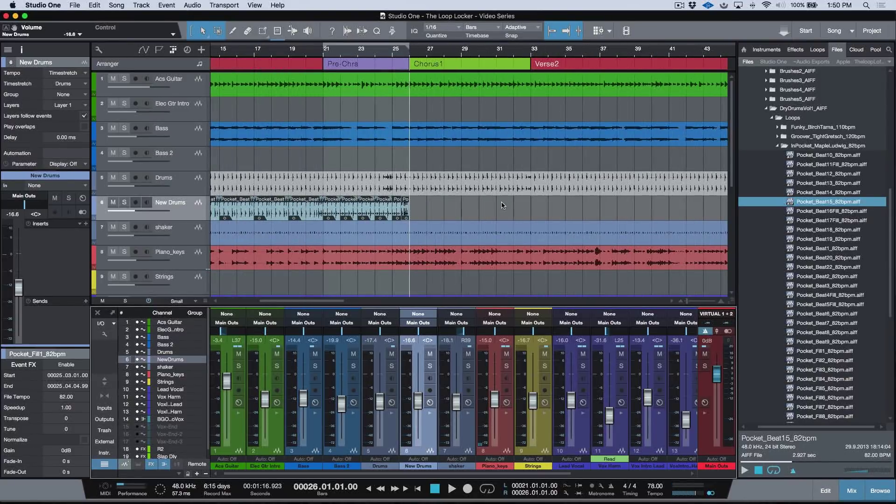
key("w")
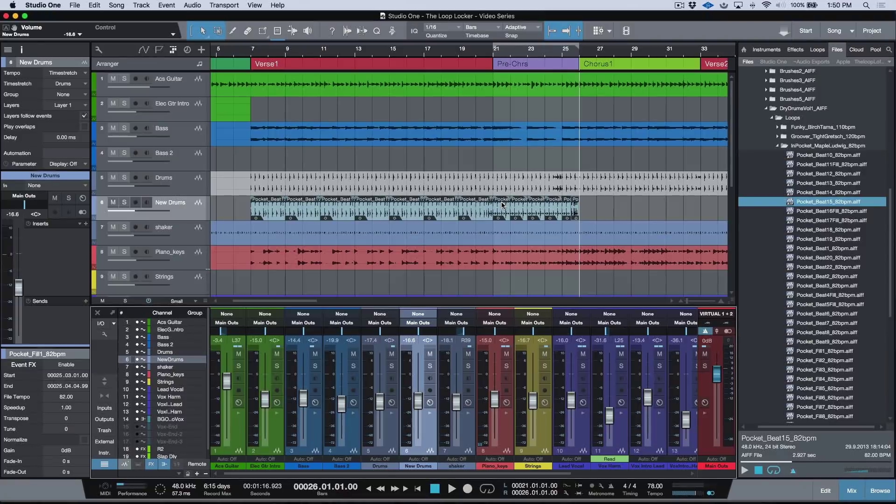
scroll(483, 211, "right", 1)
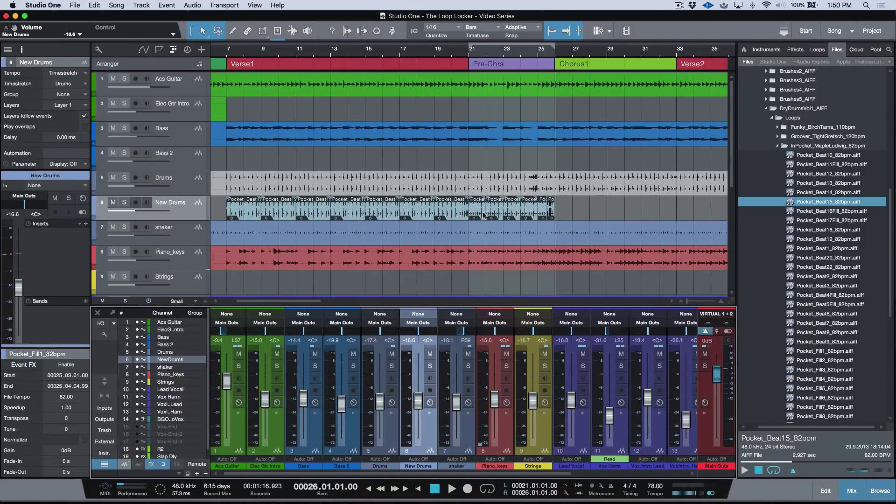
key("w")
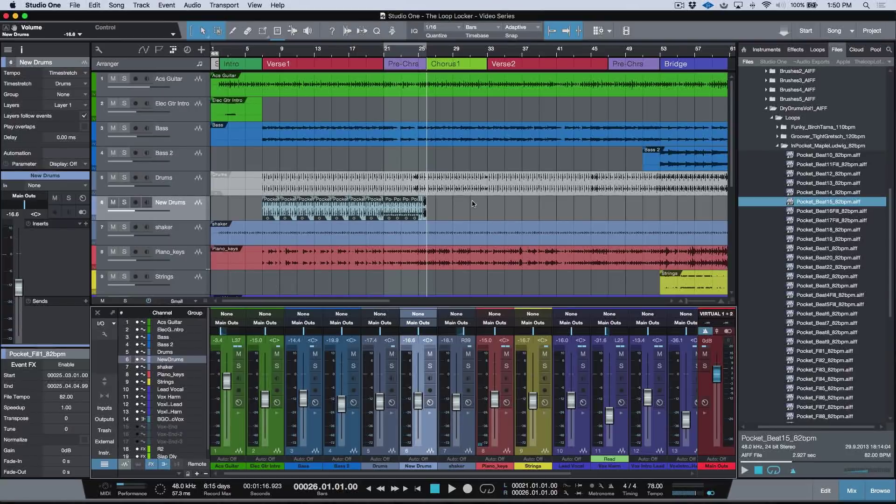
left_click(471, 64)
key("p")
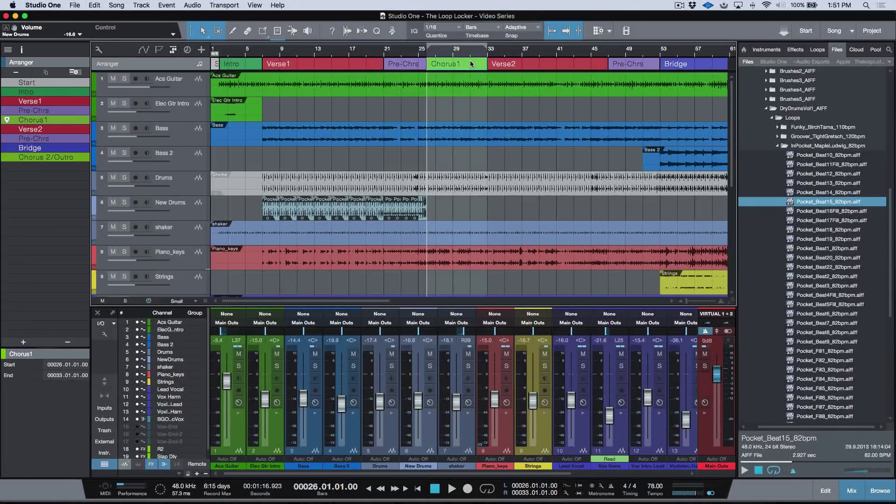
key("z")
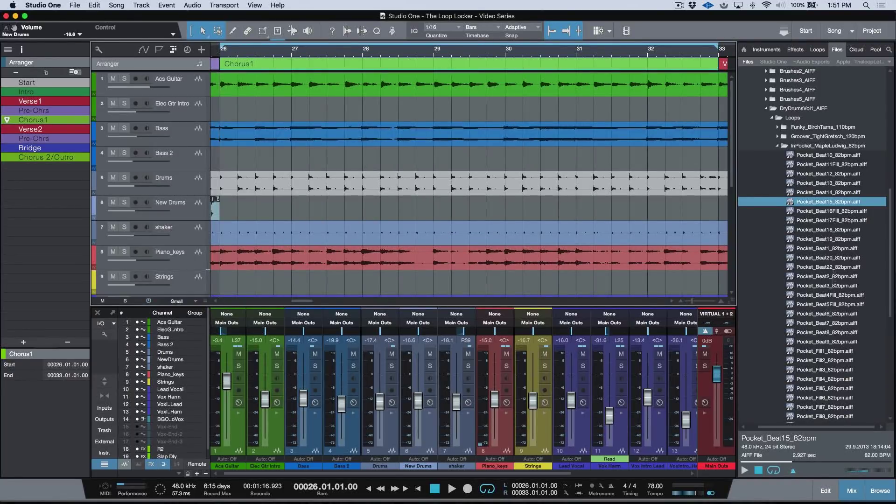
Step: Audition Pocket_Beat19, Beat1, Beat20, Beat2 and Beat3 (82bpm) against the looping Chorus1 section, and stop playback
left_click(827, 241)
key("space")
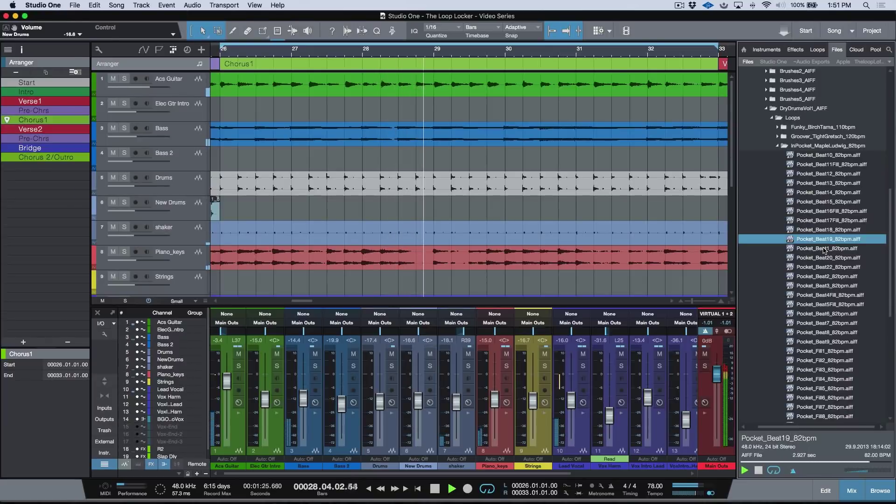
left_click(825, 248)
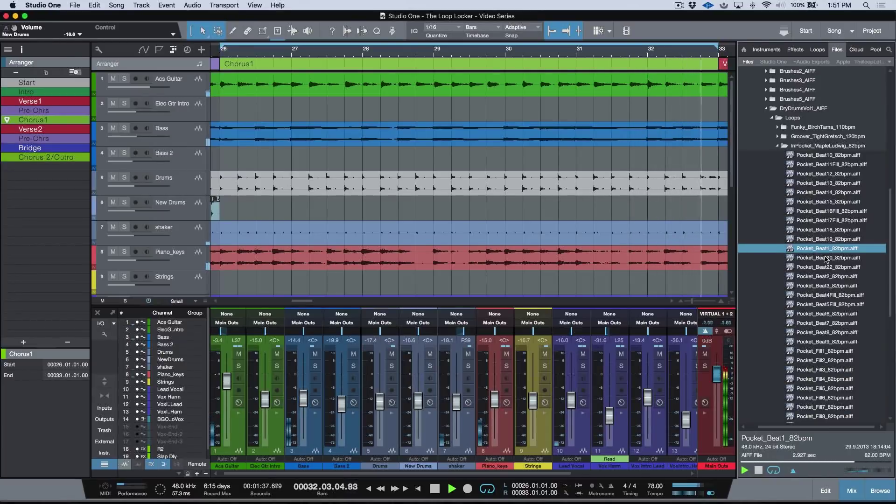
left_click(824, 260)
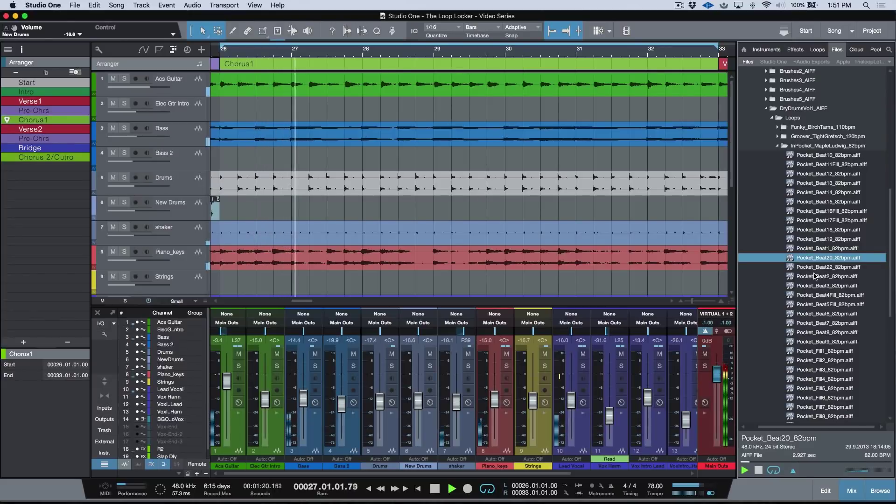
left_click(817, 278)
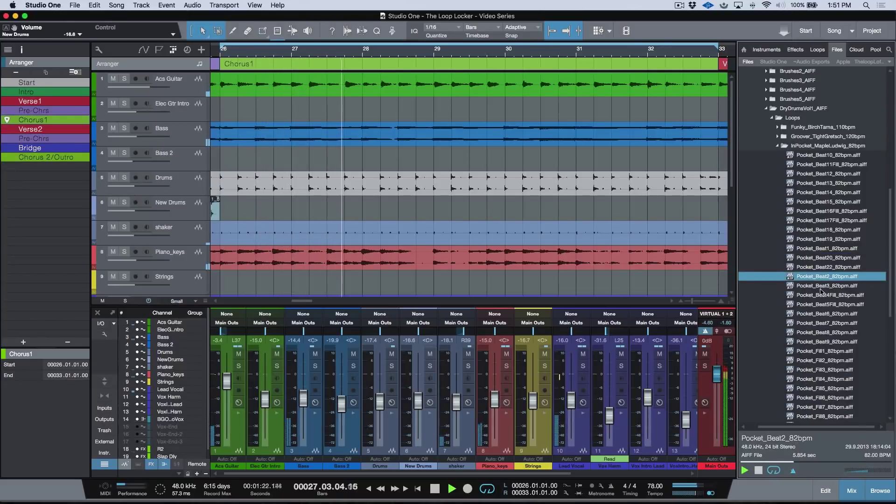
left_click(821, 287)
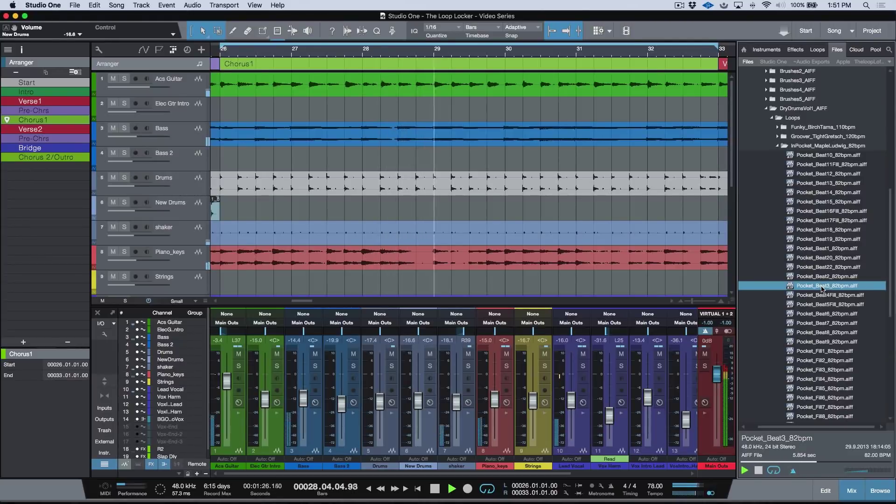
left_click(760, 471)
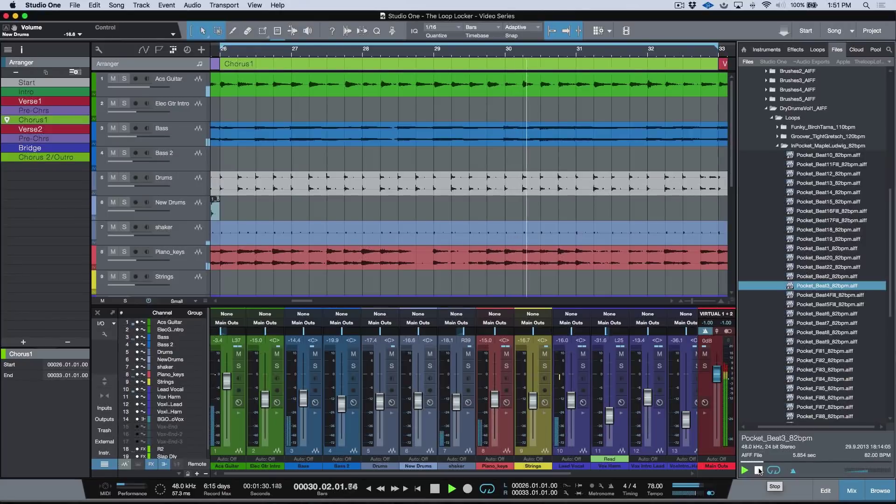
key("space")
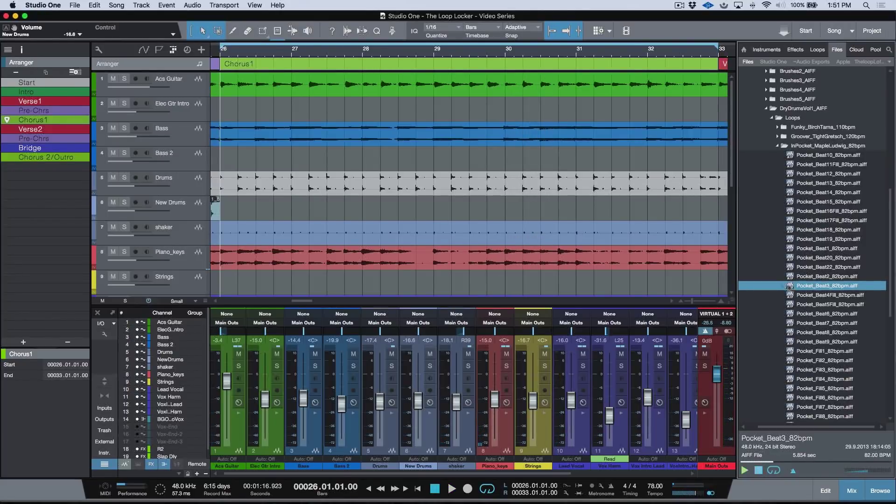
Step: Place Pocket_Beat3_82bpm at bar 26 on the New Drums track and duplicate it twice to fill Chorus1 through bar 31
left_click_drag(789, 285, 258, 216)
scroll(301, 214, "left", 5)
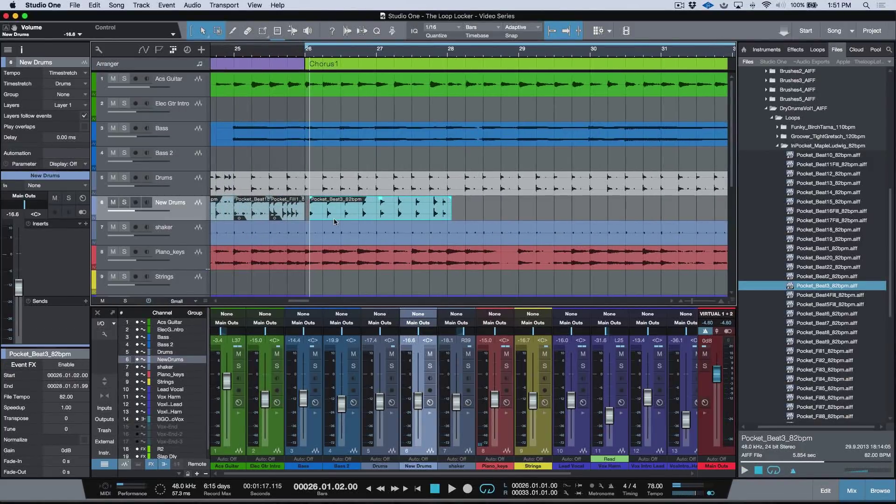
left_click_drag(337, 217, 332, 218)
key("d")
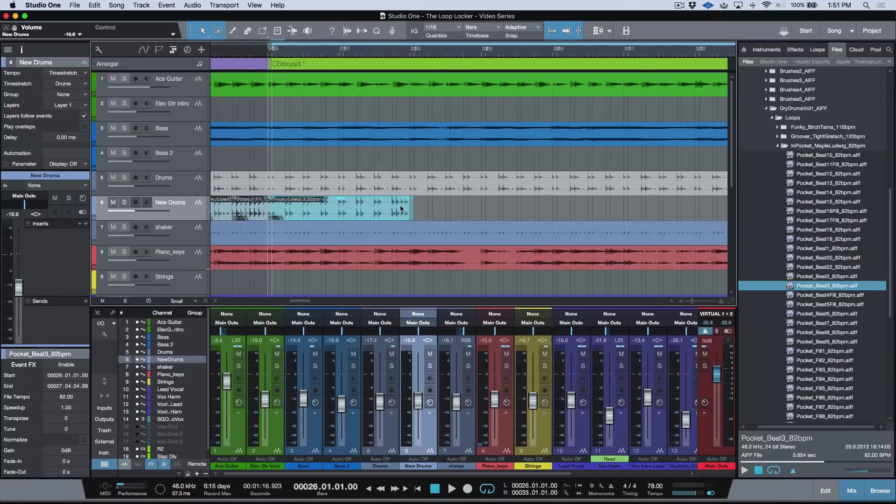
scroll(420, 201, "right", 2)
key("d")
scroll(432, 196, "right", 2)
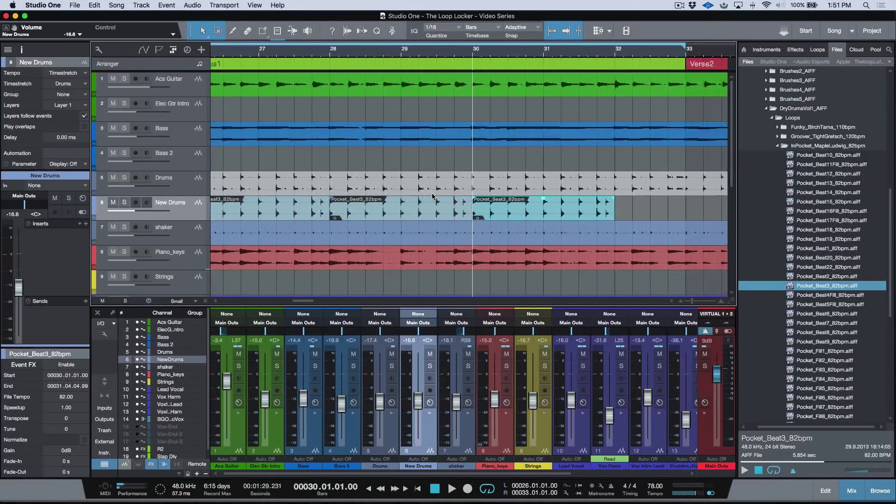
Step: Audition Pocket_Beat22, Beat20, Beat1 and Beat19 (82bpm), and place Pocket_Beat19 at bar 32 on the New Drums track
left_click(823, 268)
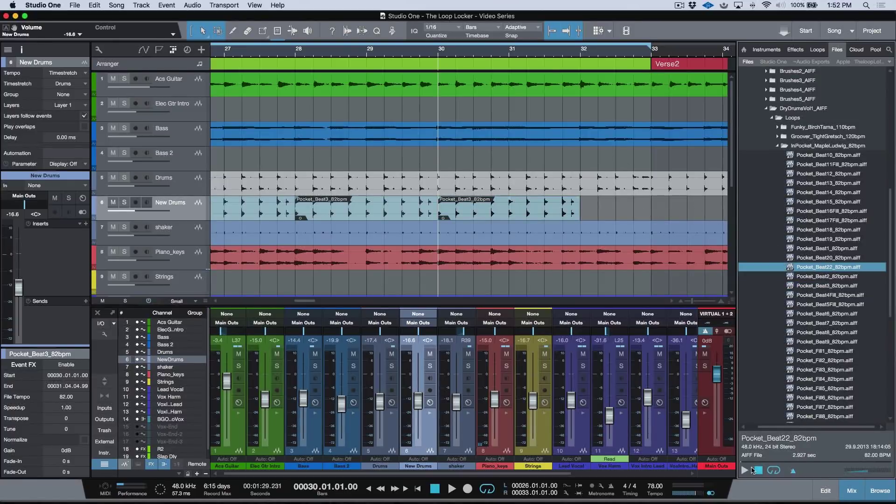
left_click(744, 471)
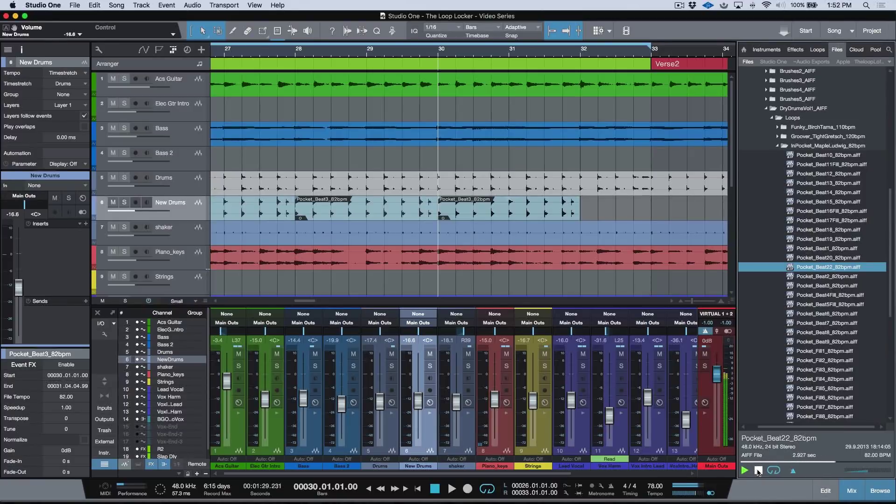
left_click(817, 259)
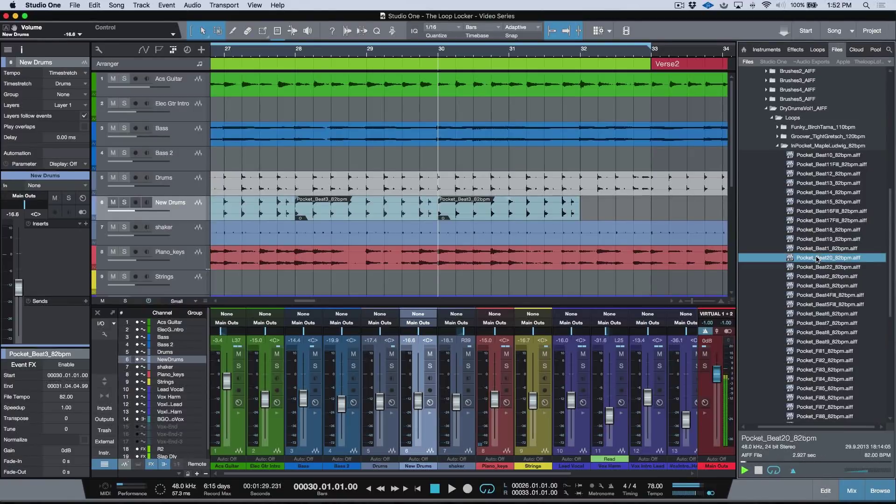
left_click(758, 470)
left_click(824, 249)
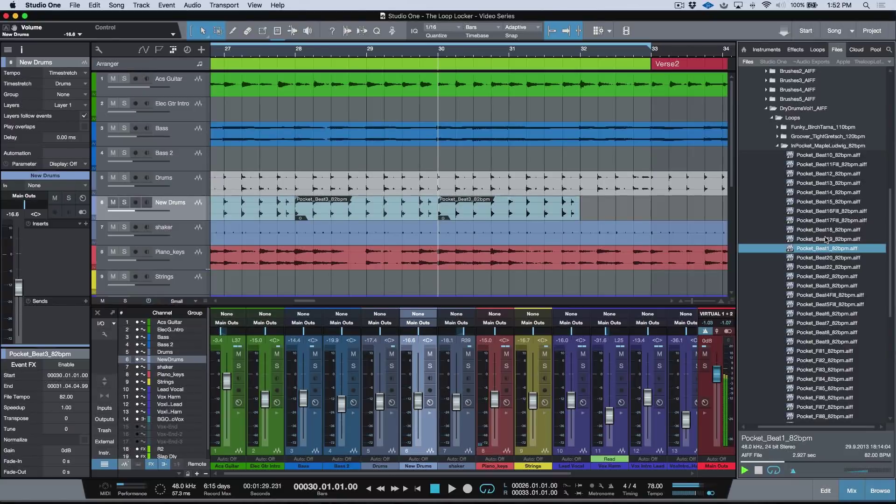
left_click(826, 240)
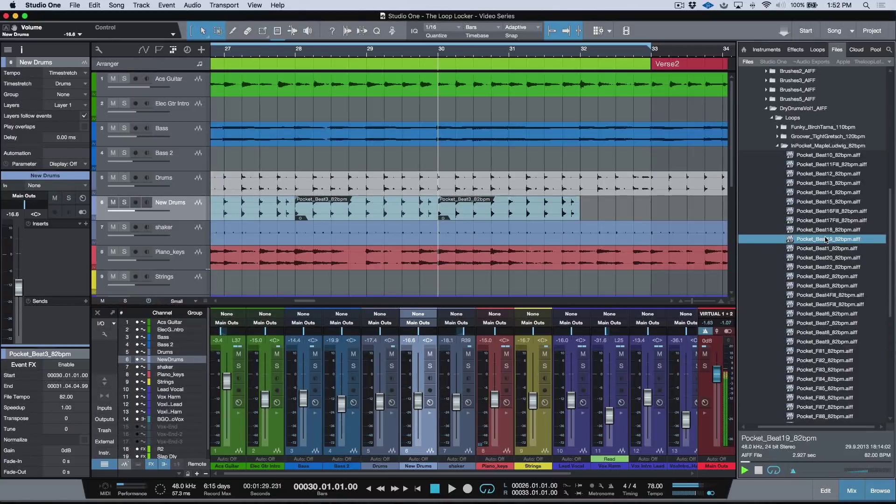
left_click(758, 471)
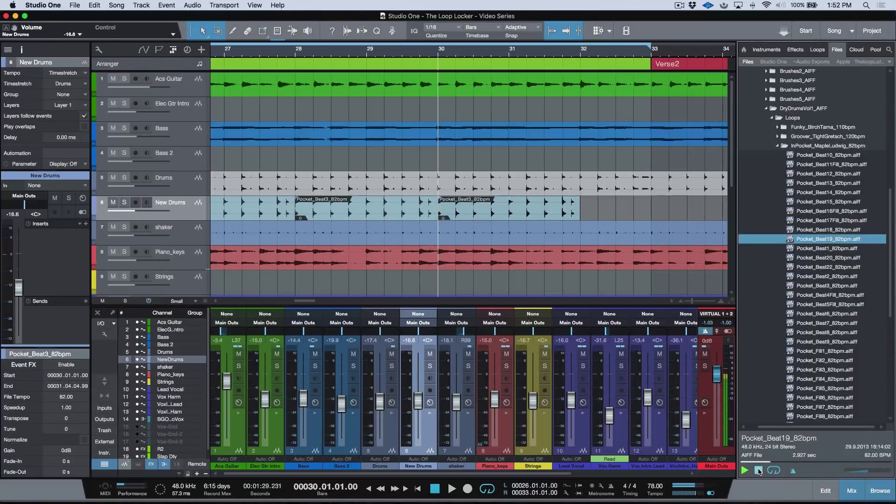
left_click_drag(797, 241, 609, 221)
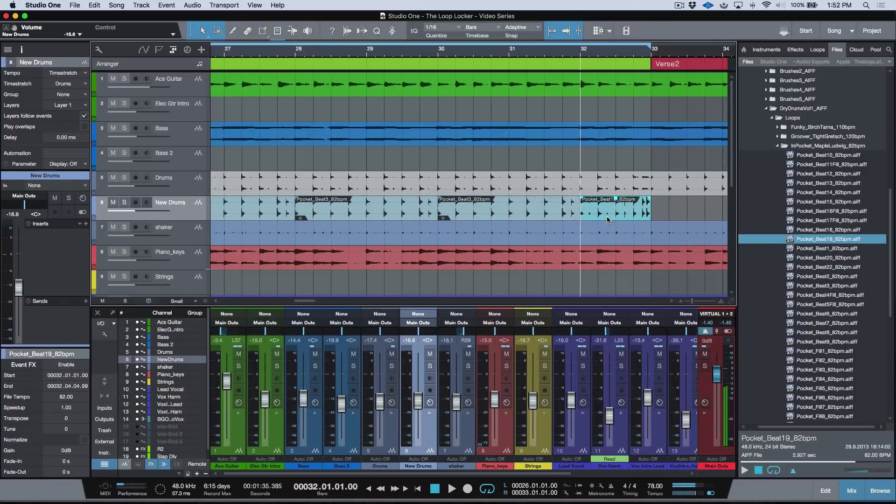
Step: Turn off looping and play the song from bar 24 to check the new Chorus1 drums following Pre-Chrs
scroll(606, 217, "right", 2)
key("w")
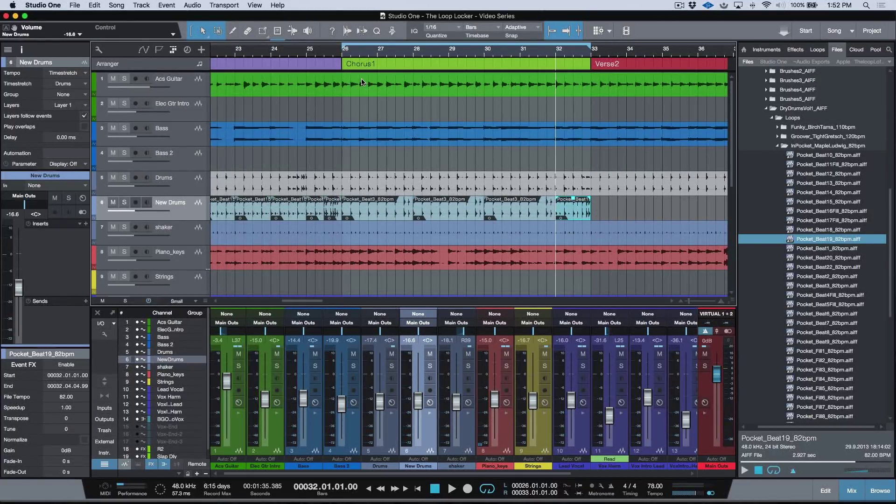
key("KP_Subtract")
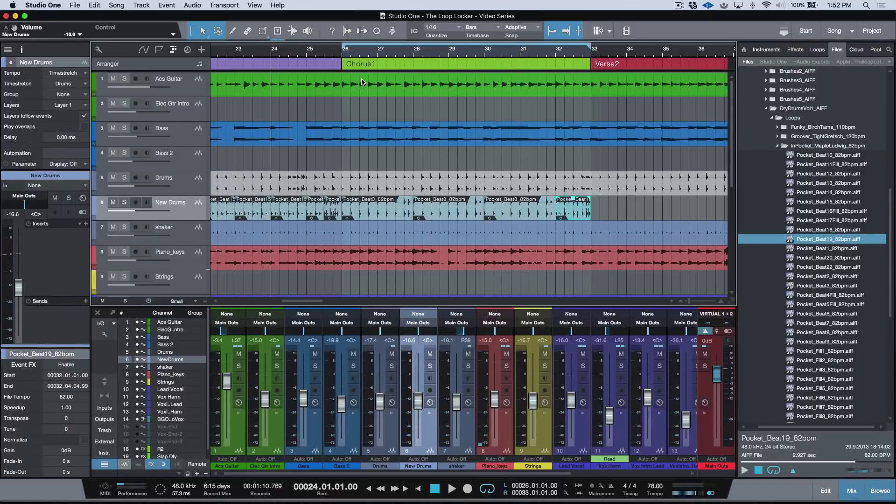
key("KP_Divide")
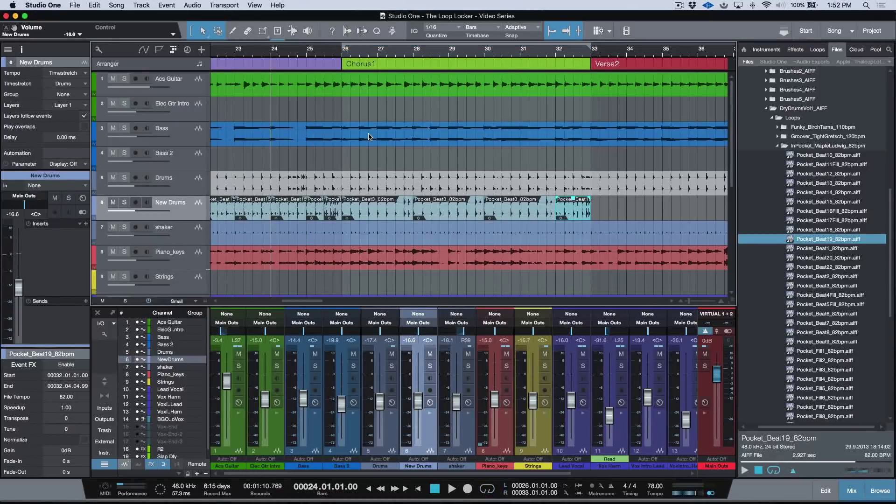
key("space")
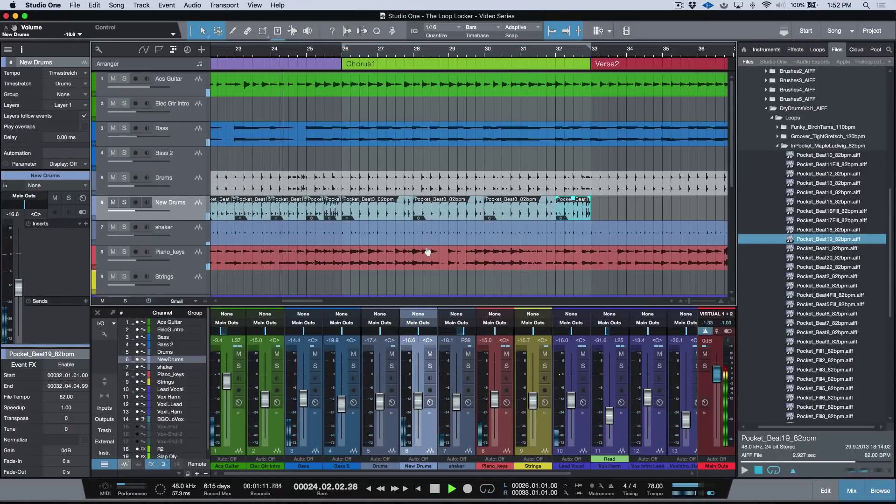
scroll(397, 224, "left", 2)
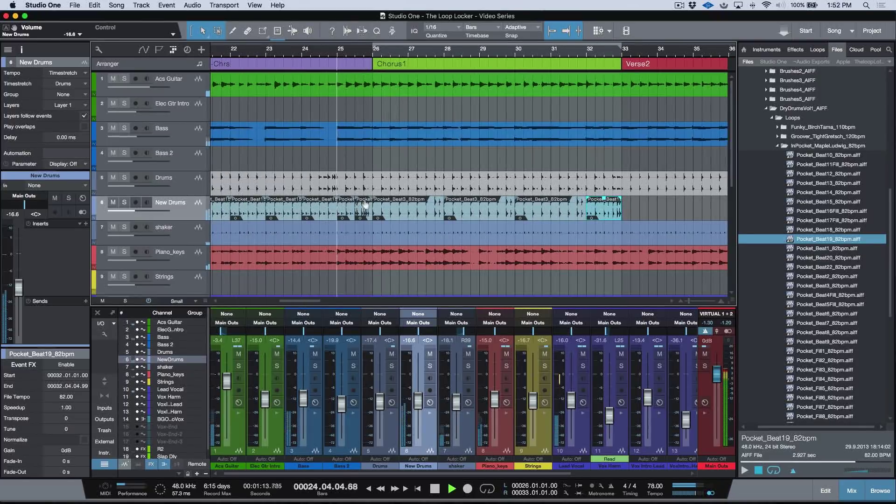
scroll(369, 206, "left", 2)
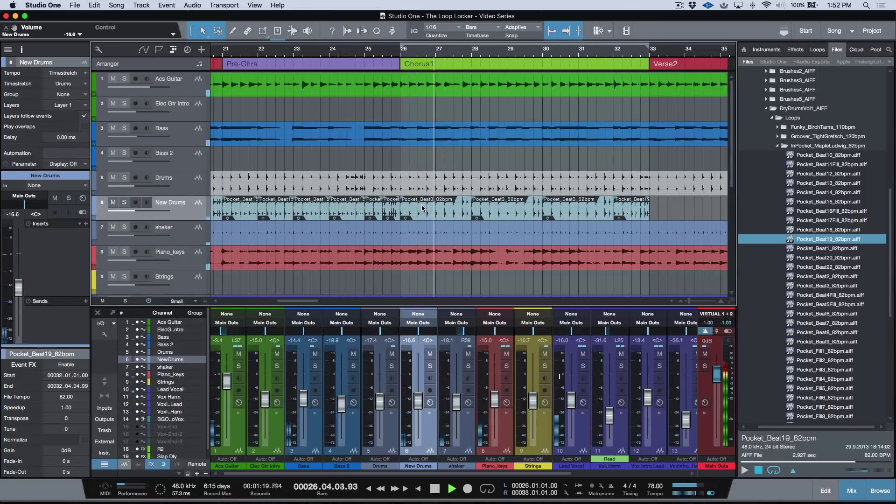
scroll(422, 206, "right", 2)
scroll(422, 207, "right", 1)
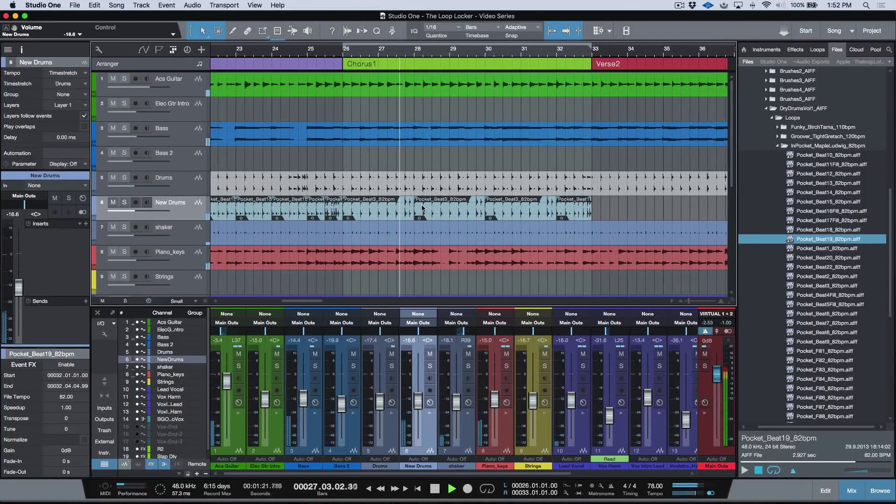
scroll(421, 207, "right", 2)
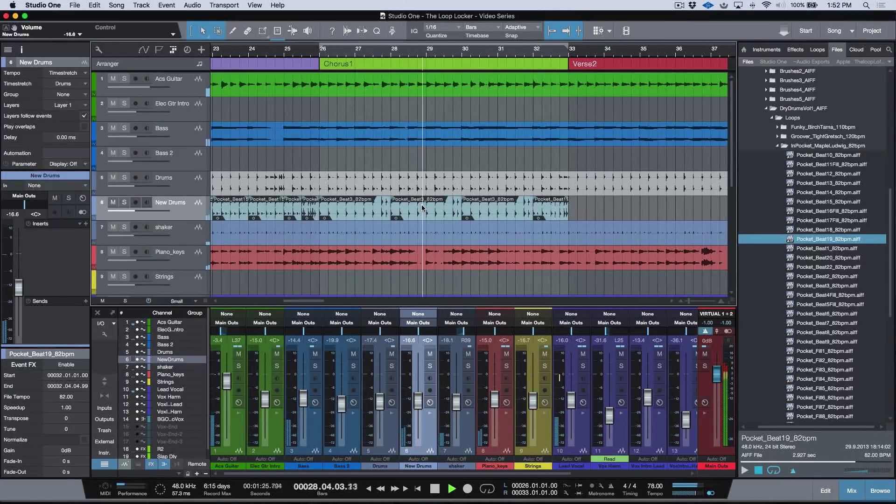
scroll(422, 208, "right", 2)
scroll(422, 207, "right", 2)
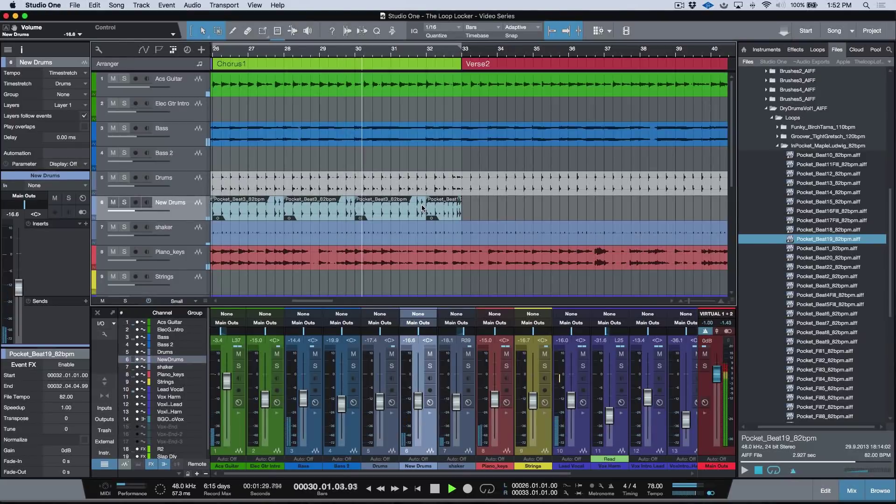
Step: Copy all the Verse1 loops on the New Drums track to the start of Verse2 at bar 33, and stop playback
scroll(422, 207, "down", 5)
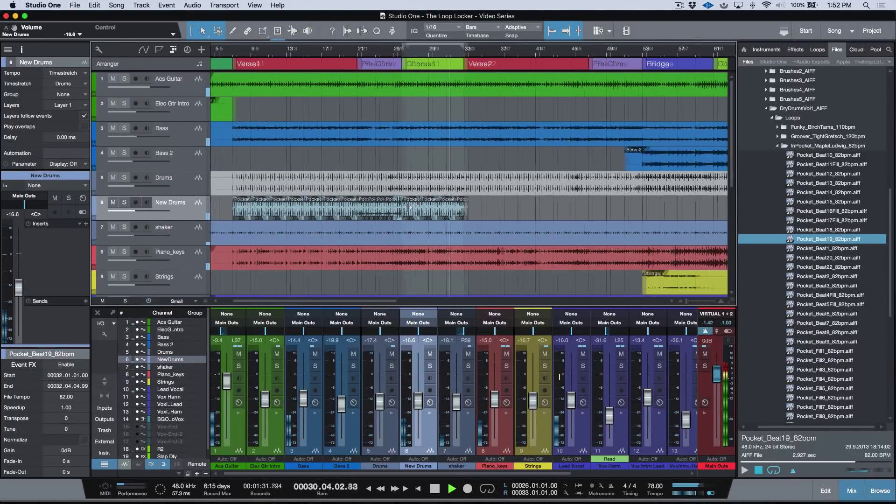
left_click_drag(233, 211, 358, 212)
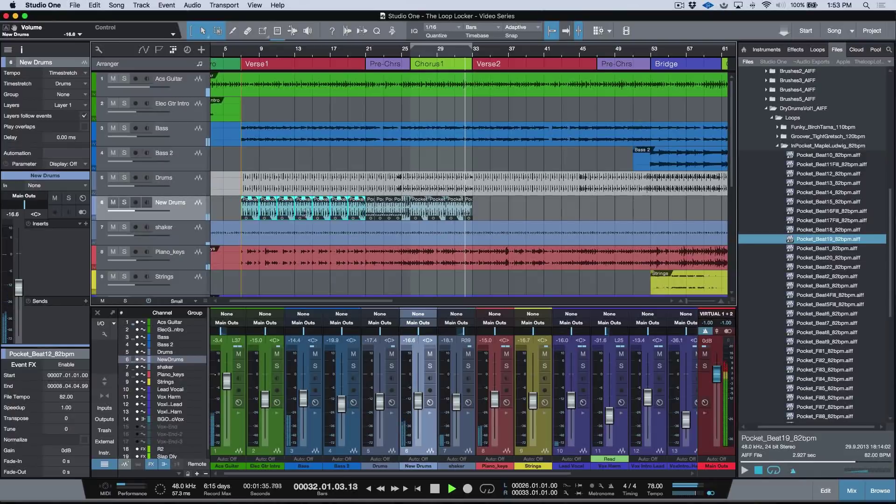
left_click_drag(250, 211, 481, 211)
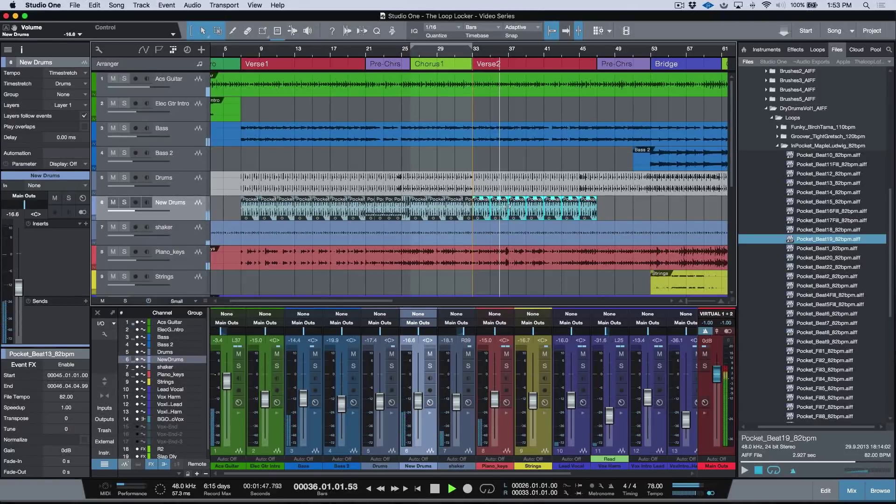
left_click(501, 208)
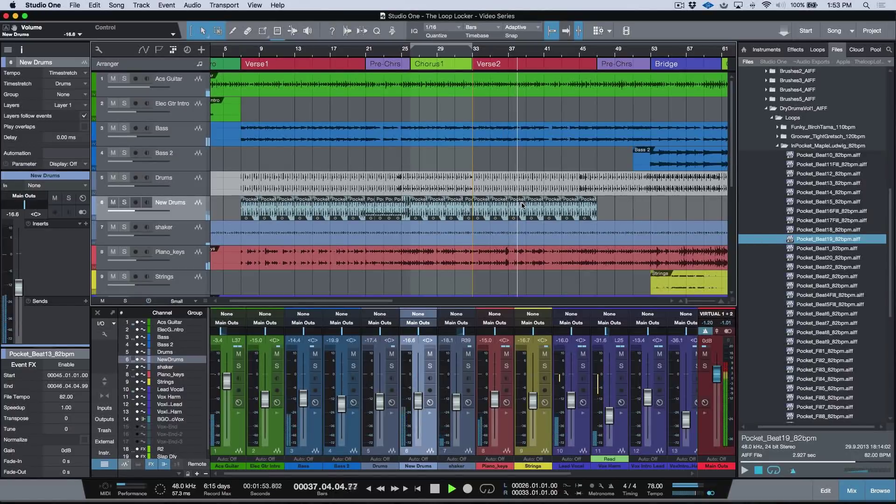
key("space")
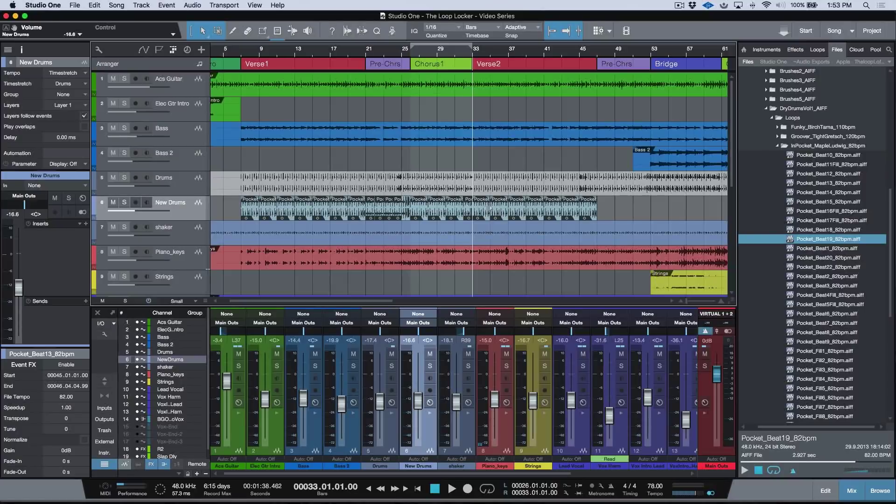
Step: Play the song from the start of Verse1 at bar 7 and lower the New Drums channel volume to -18.5 dB
scroll(490, 208, "left", 2)
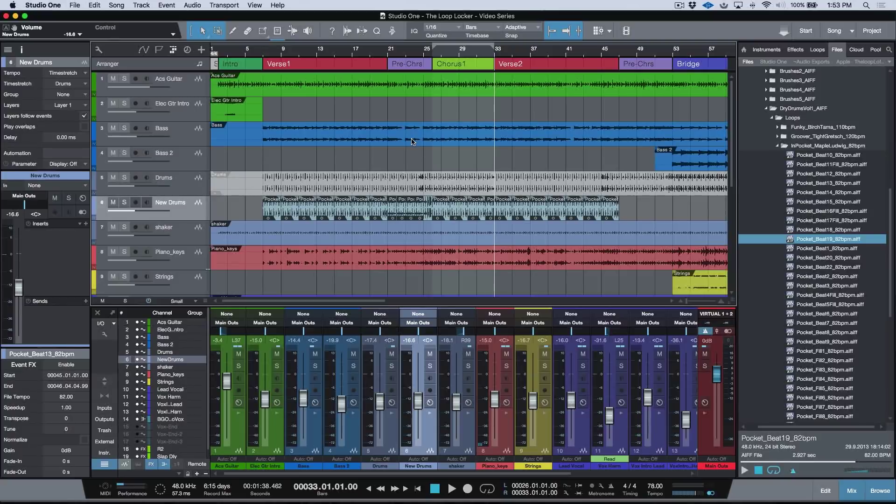
key("b")
key("b")
key("b")
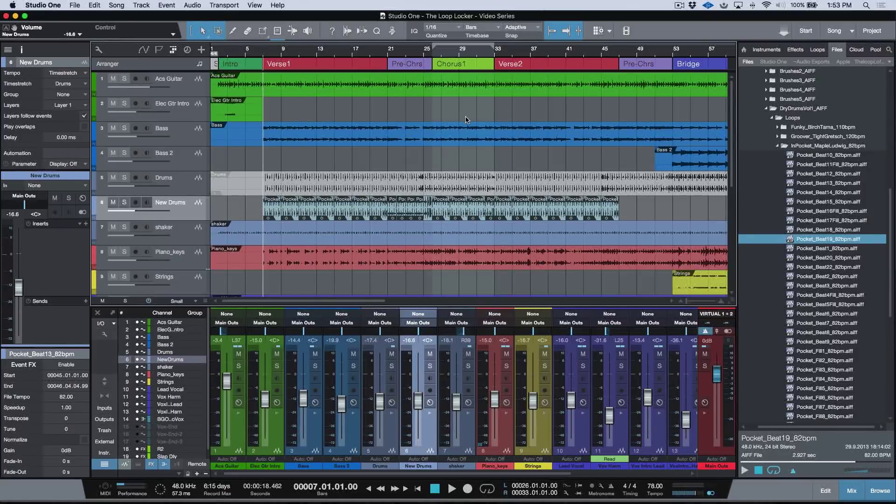
key("space")
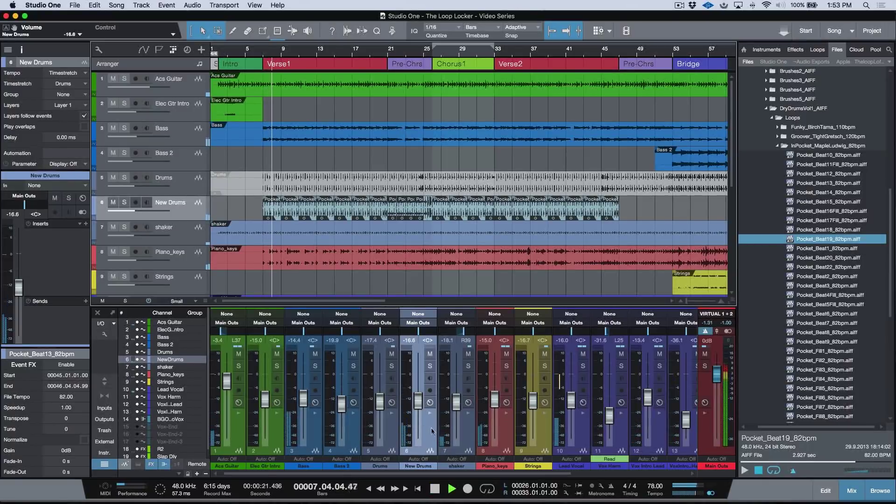
left_click_drag(418, 409, 419, 412)
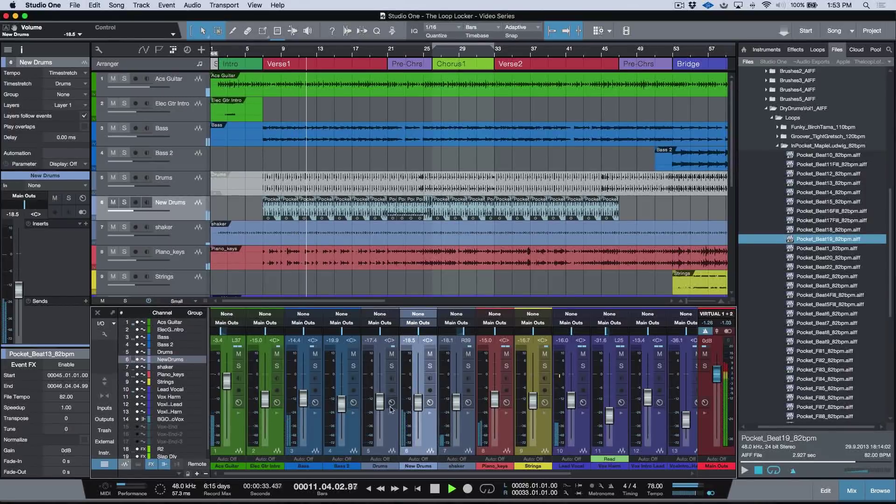
Step: Unmute the original Drums event and compare it with the new loops, raising the Drums fader to -19.0 dB and returning it to minus infinity
left_click_drag(380, 406, 380, 448)
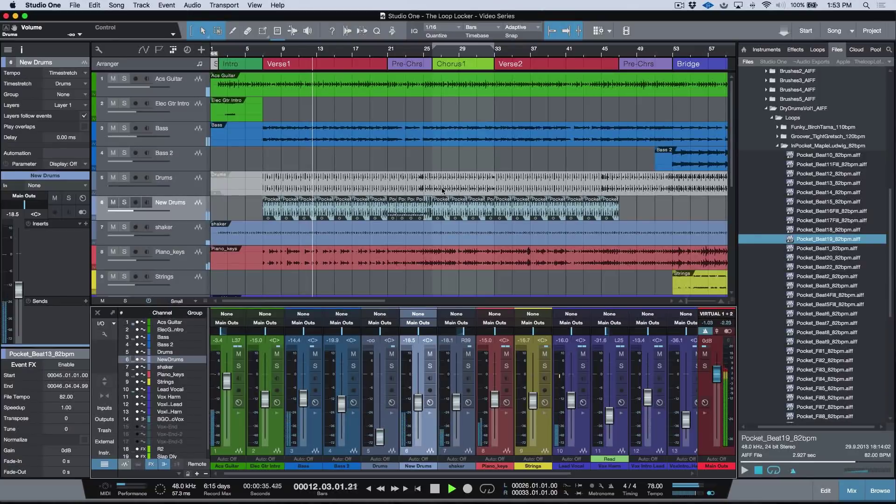
left_click(444, 188)
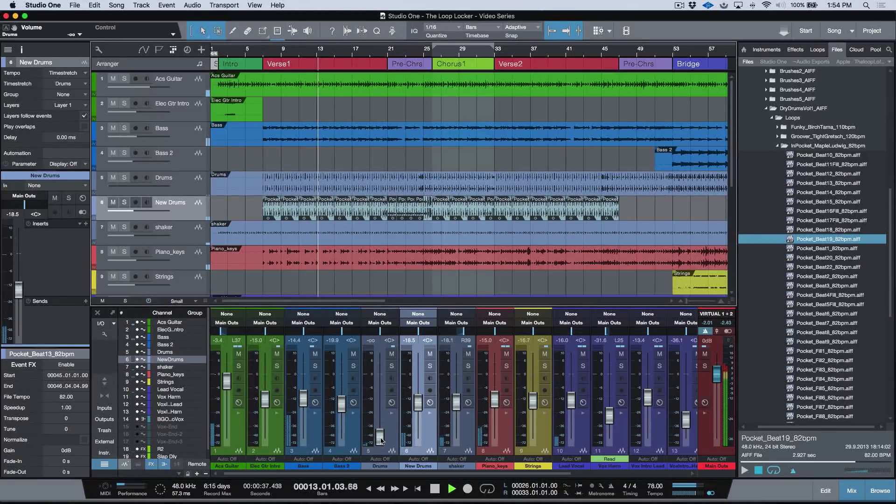
left_click_drag(380, 436, 383, 406)
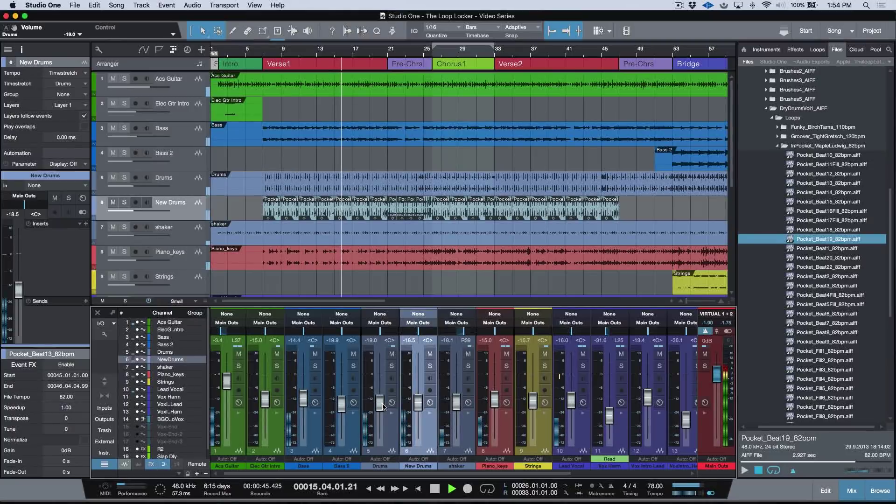
left_click_drag(382, 407, 383, 448)
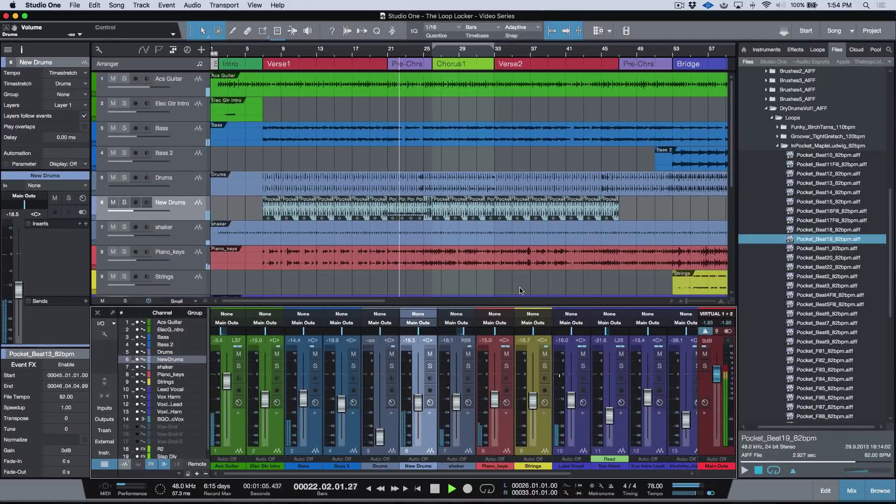
Step: Listen to the new drums through Chorus1 into Verse2, checking the shaker level, and stop playback
scroll(506, 280, "right", 2)
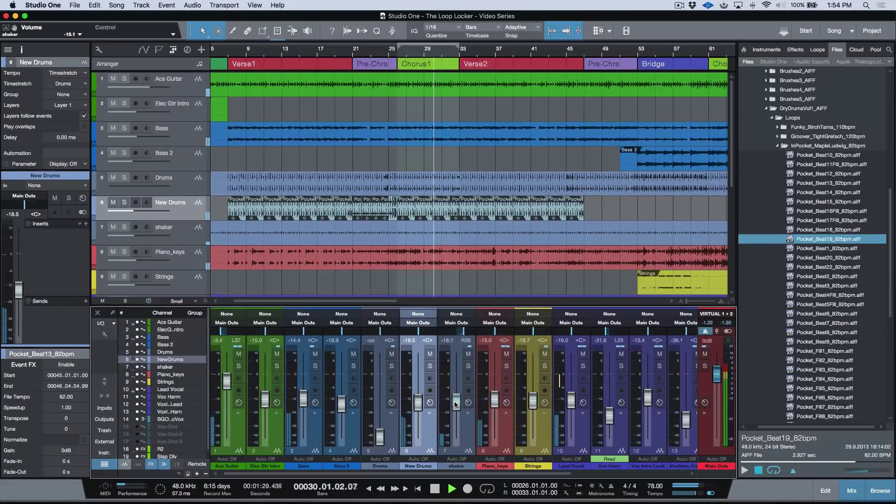
left_click_drag(456, 405, 456, 403)
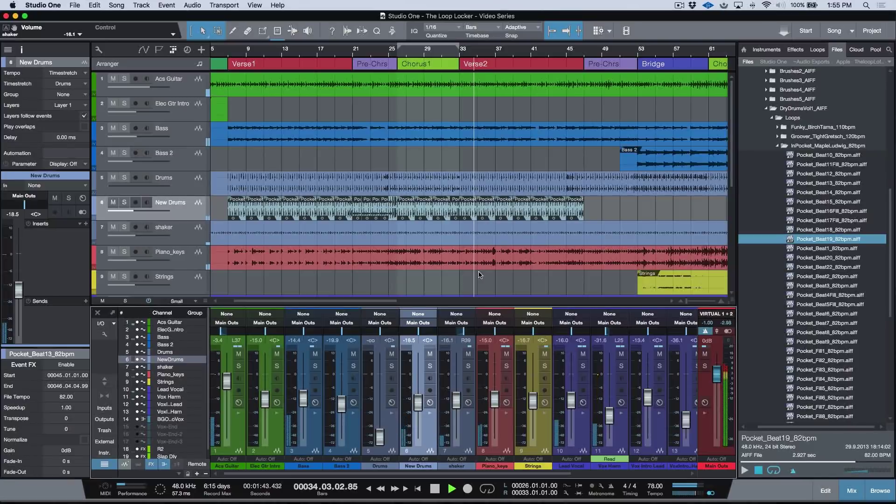
key("space")
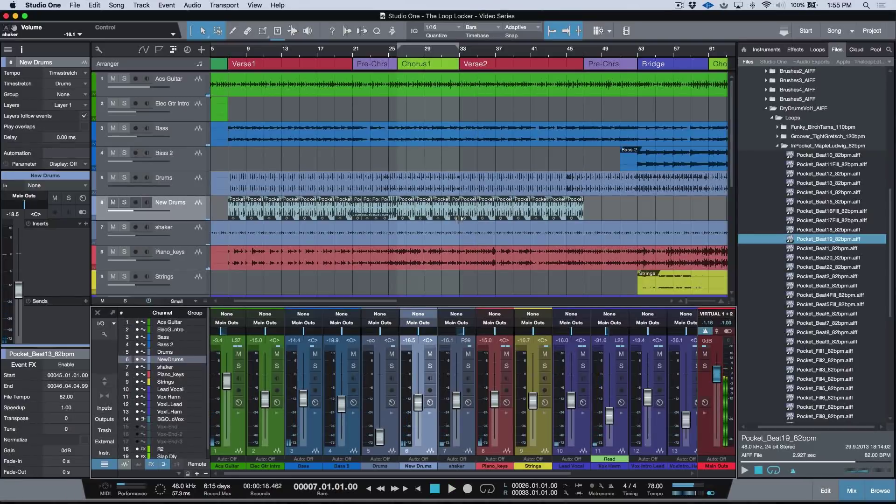
Step: Audition the Pocket_Beat19 loop on the New Drums track from bar 32, at the end of Chorus1, into Verse2
left_click(454, 211)
key("e")
key("e")
key("e")
key("e")
key("e")
key("e")
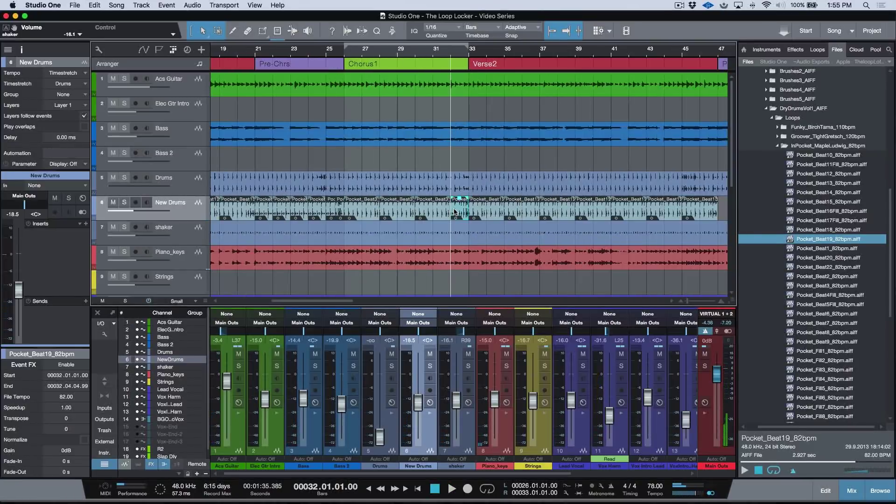
scroll(454, 211, "left", 1)
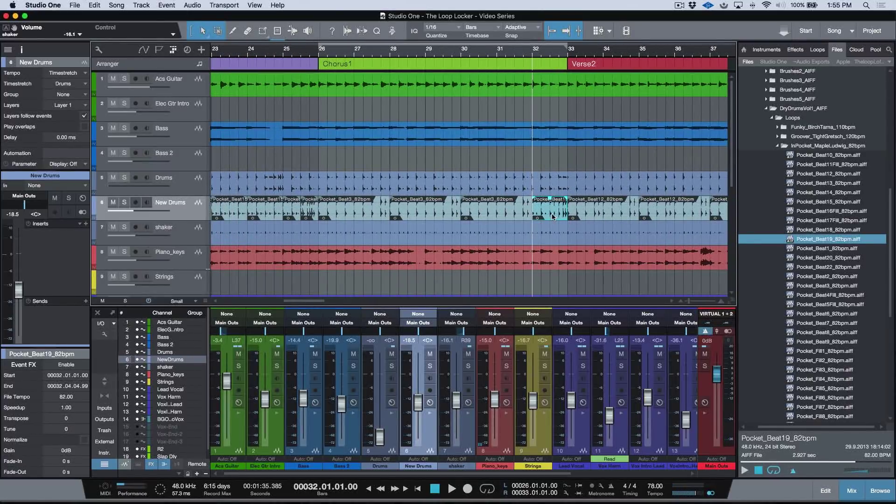
key("space")
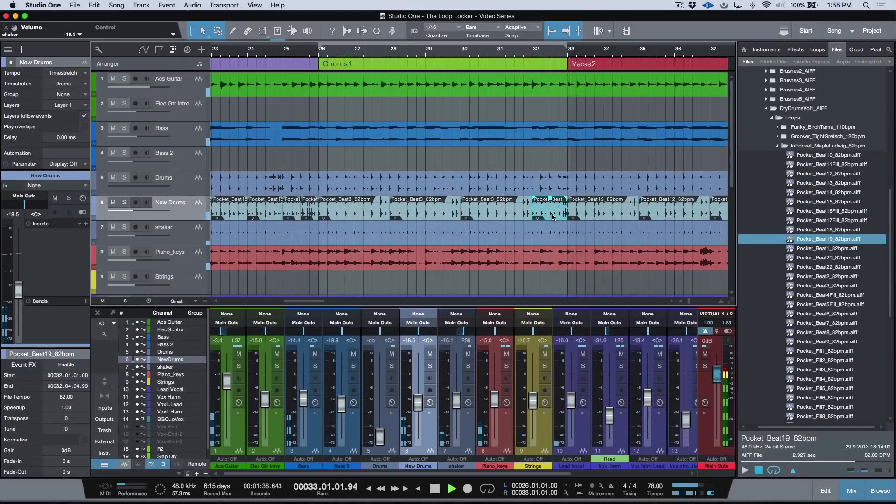
key("space")
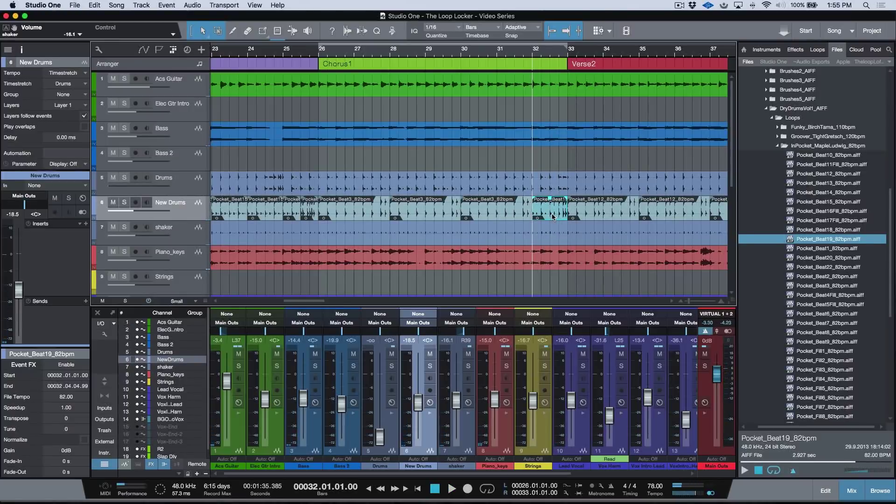
Step: Replace the Pocket_Beat19 loop at bar 32 on New Drums with a copy of the Pocket_Fill1 fill from the end of the Pre-Chorus
key("Delete")
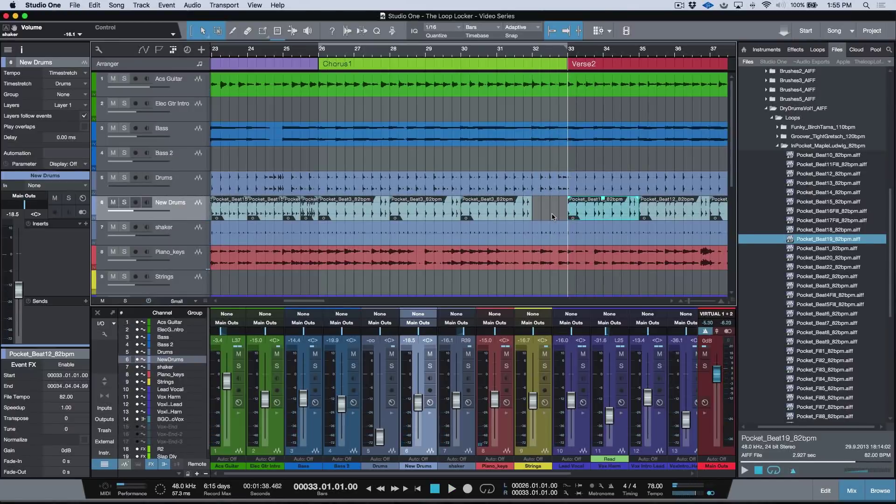
left_click(310, 211)
left_click_drag(309, 210, 530, 211)
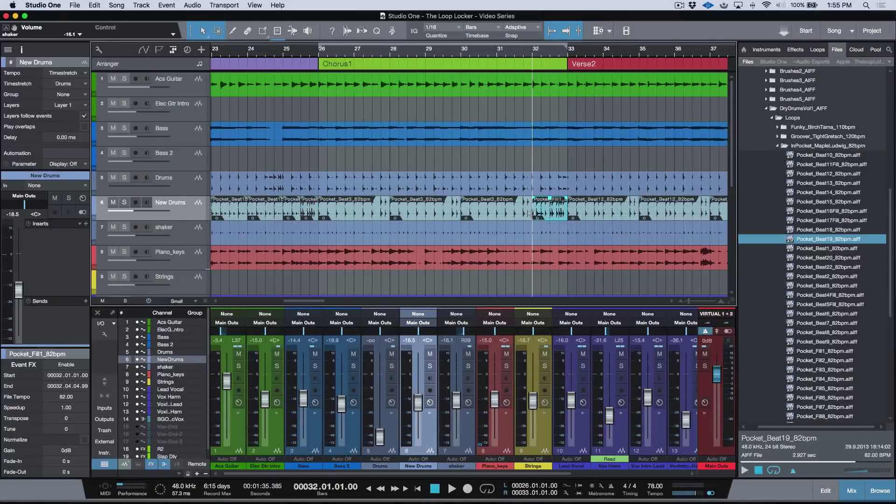
Step: Play the song from bar 31 through the new fill into Verse2, stop playback, and mute the original Drums event
left_click(498, 55)
key("space")
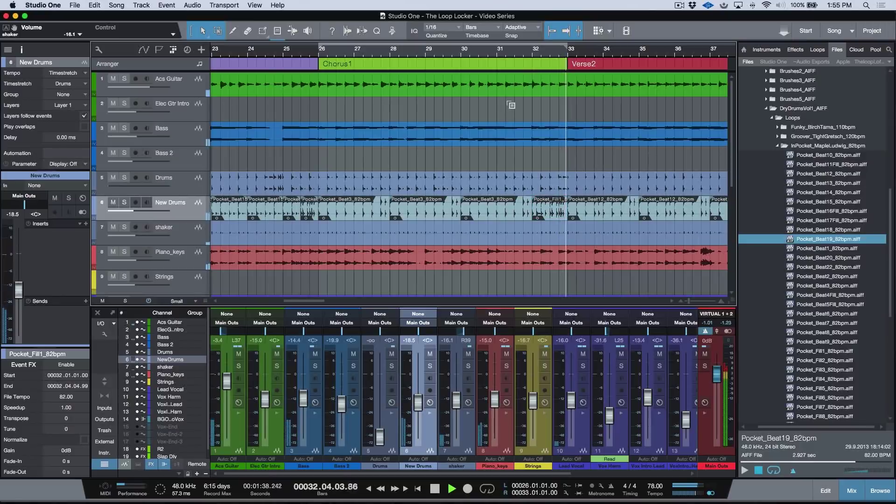
key("w")
key("w")
key("w")
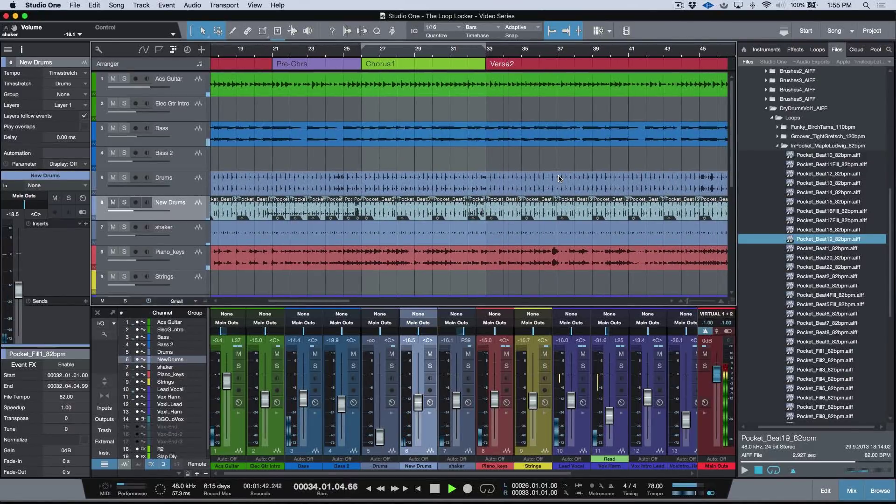
key("w")
key("w")
key("w")
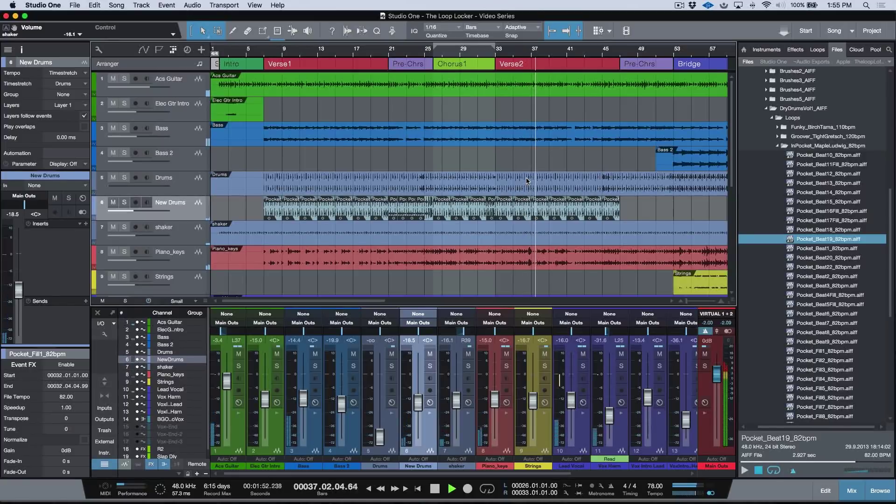
key("space")
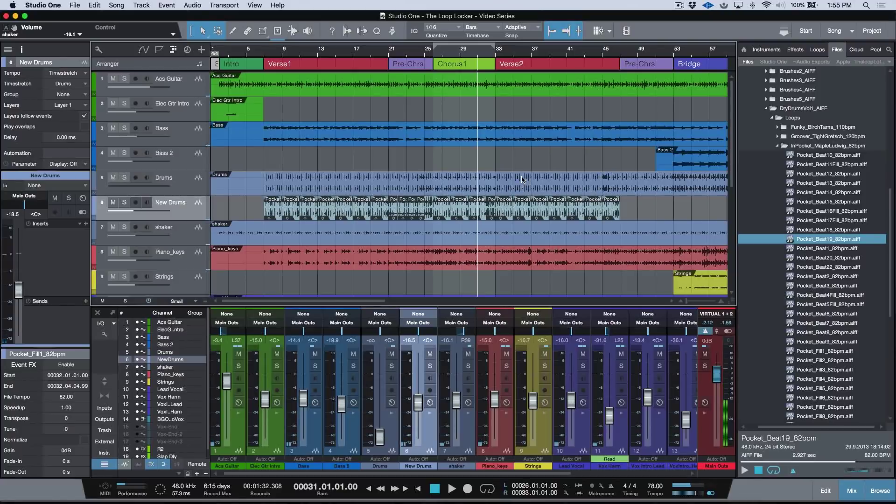
left_click(521, 186)
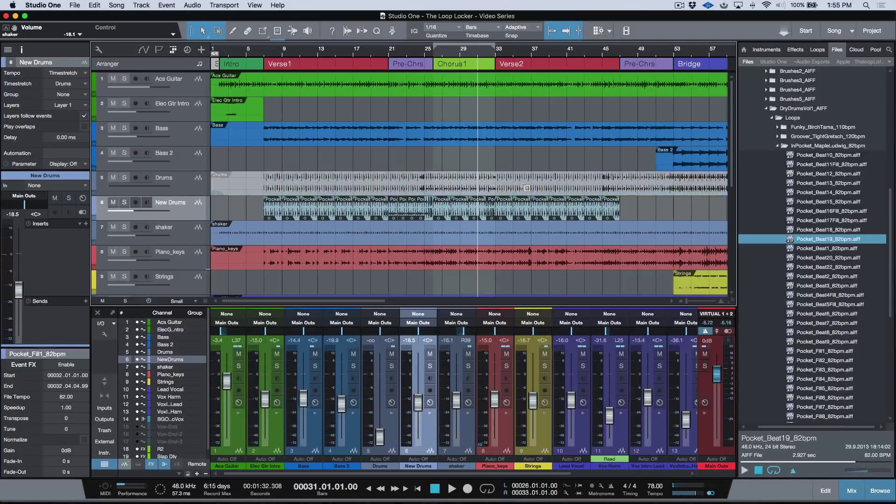